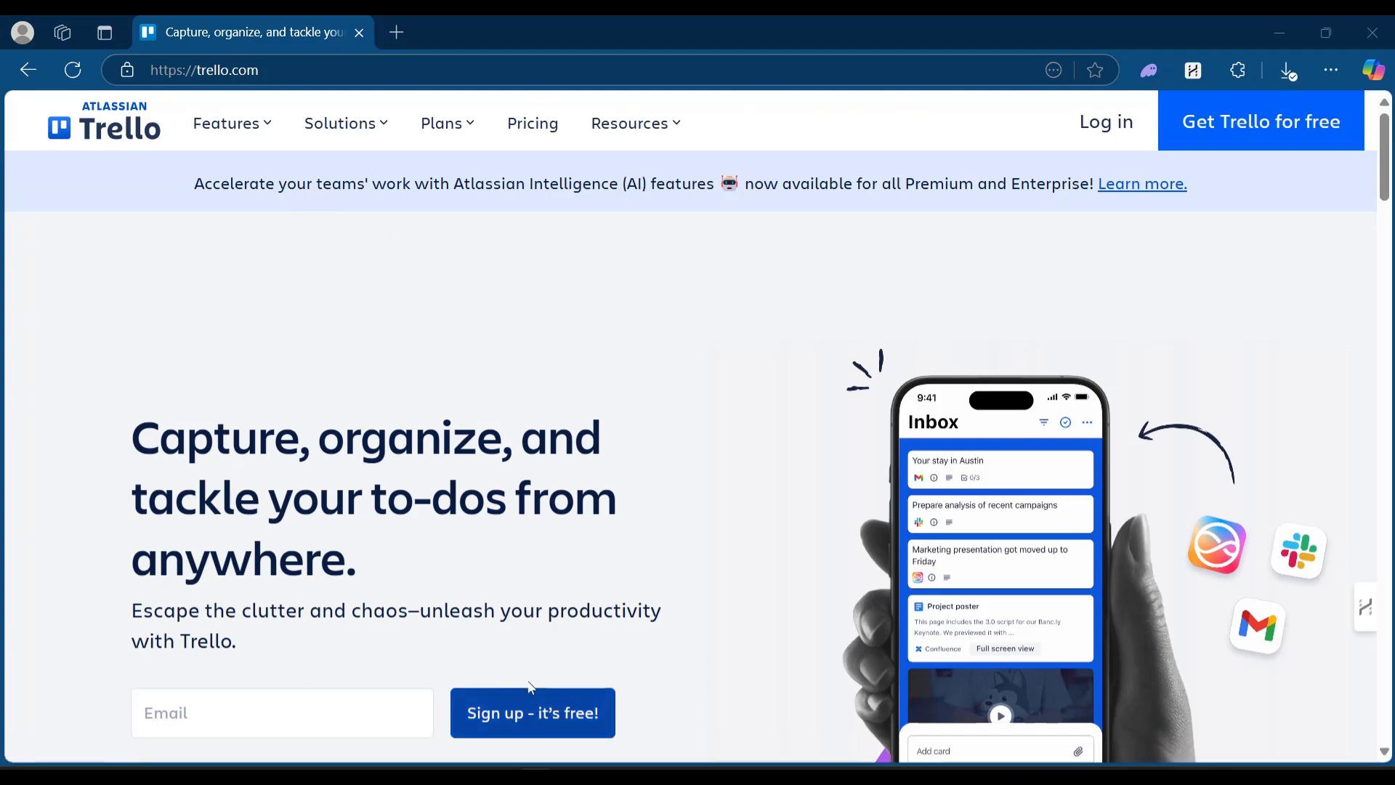
# Log in to Trello with the existing Google account.
pyautogui.click(1278, 124)
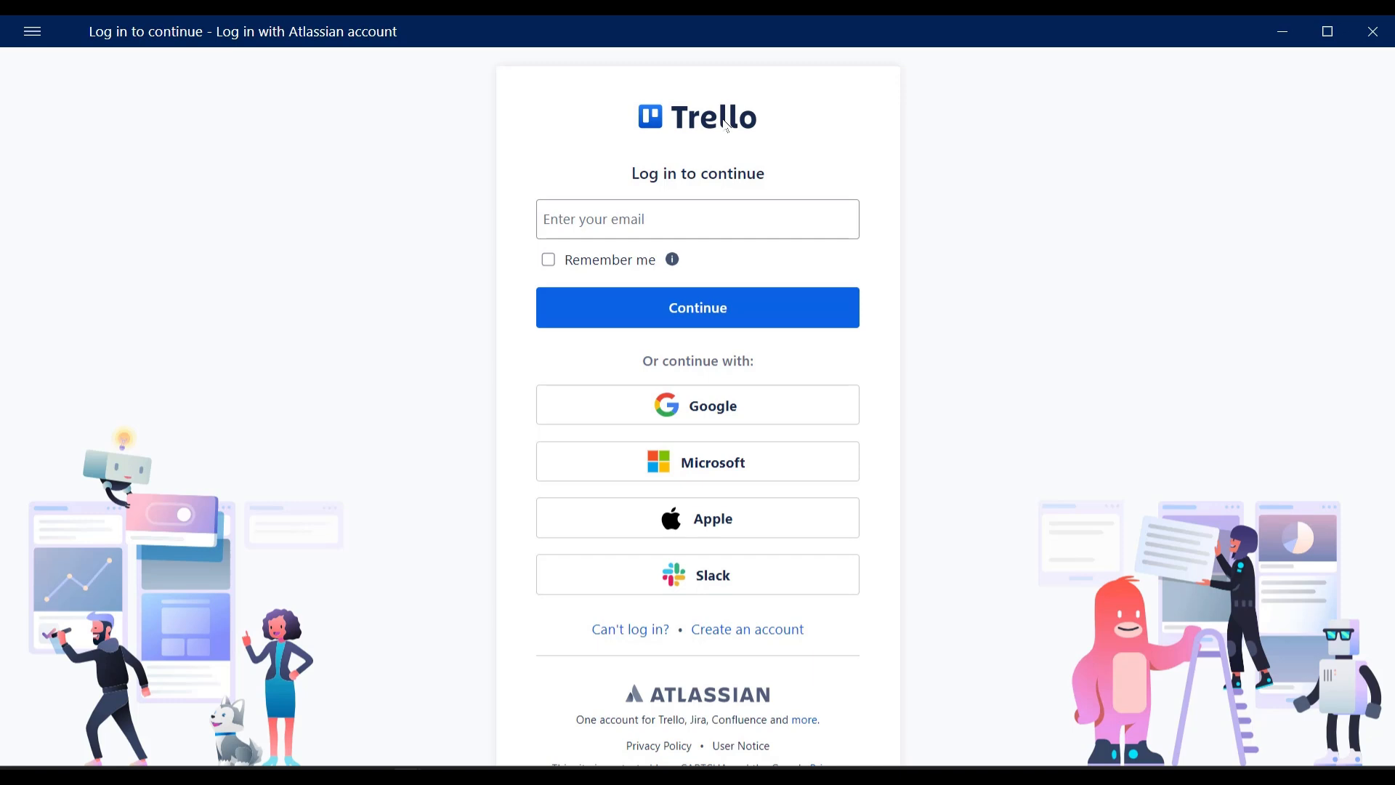
pyautogui.click(728, 411)
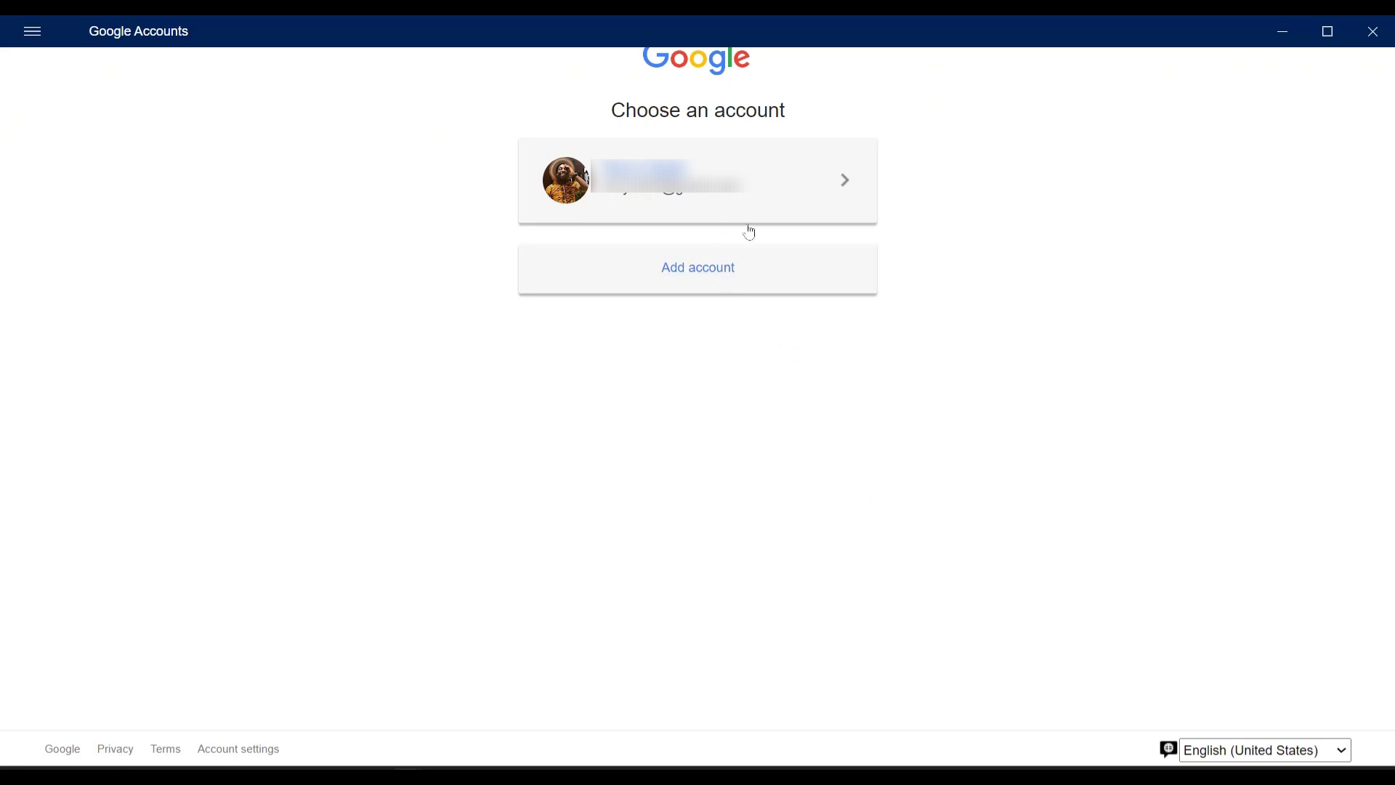
pyautogui.click(847, 183)
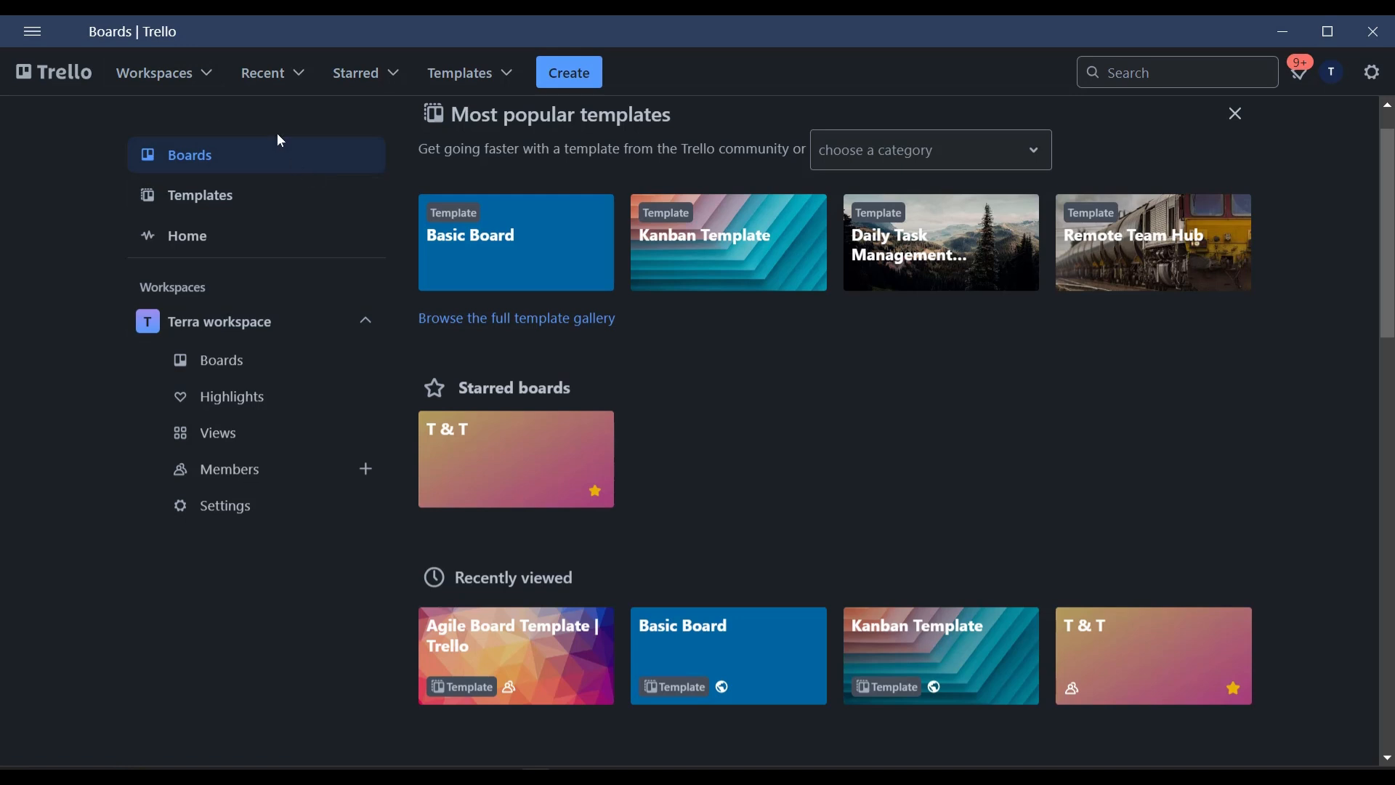
# Open the Terra workspace's page.
pyautogui.click(164, 73)
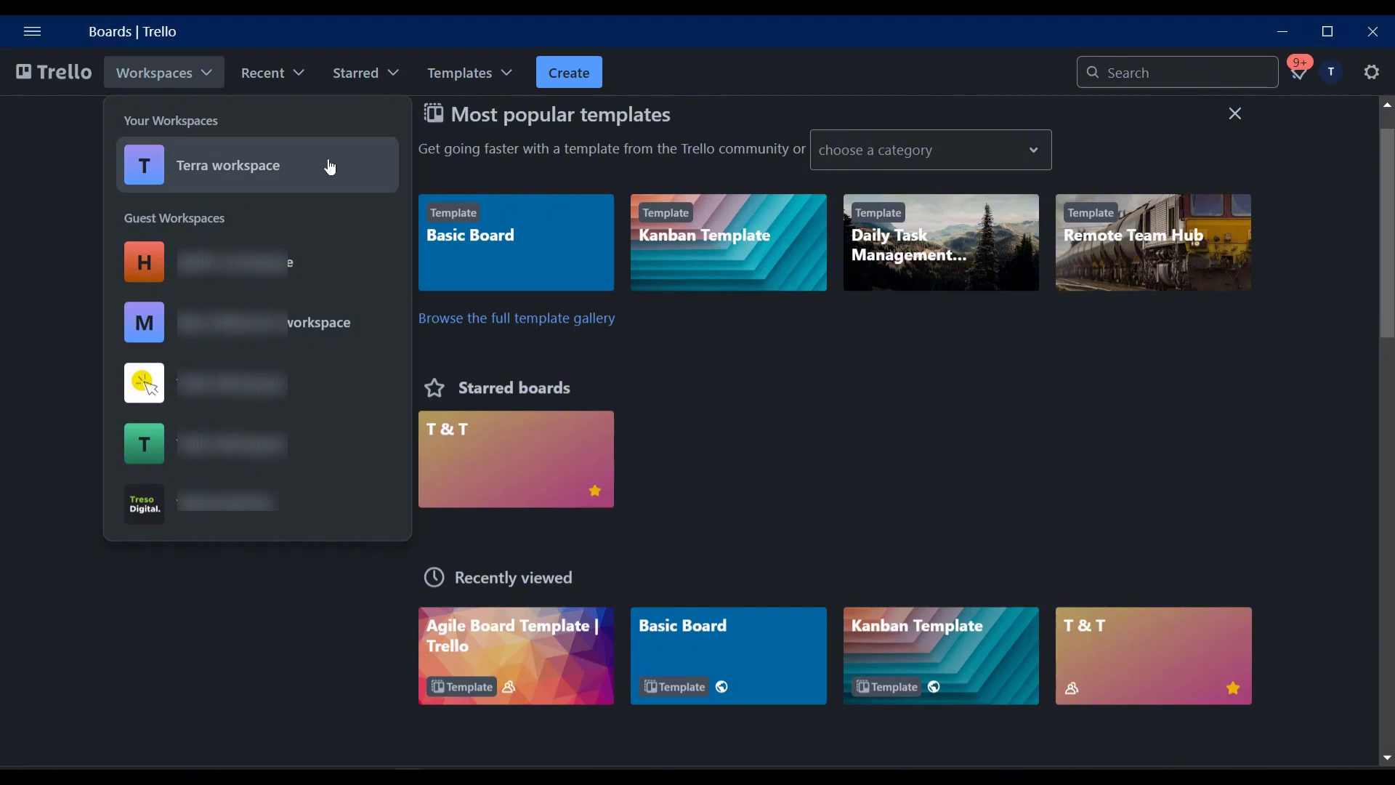
pyautogui.click(331, 168)
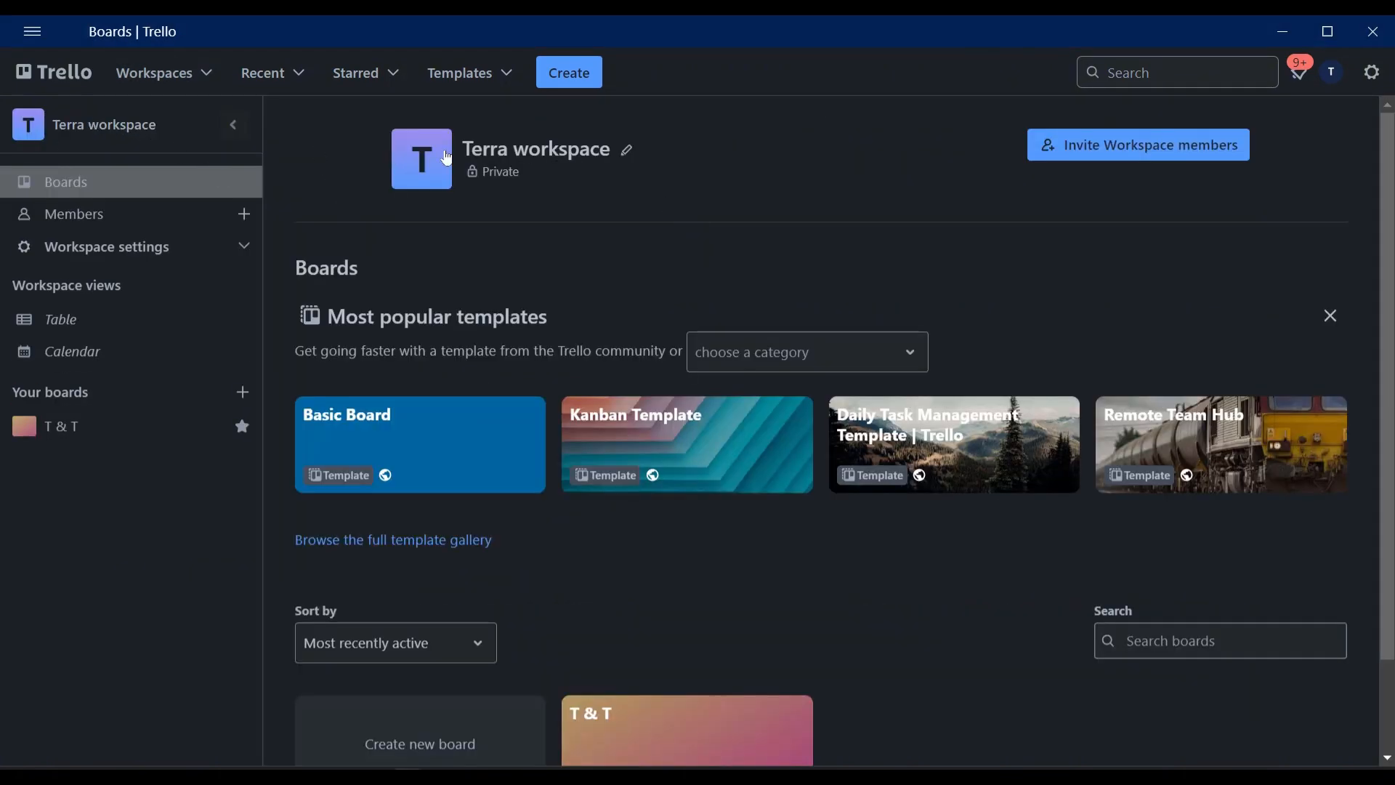
pyautogui.moveTo(423, 180)
pyautogui.click(424, 176)
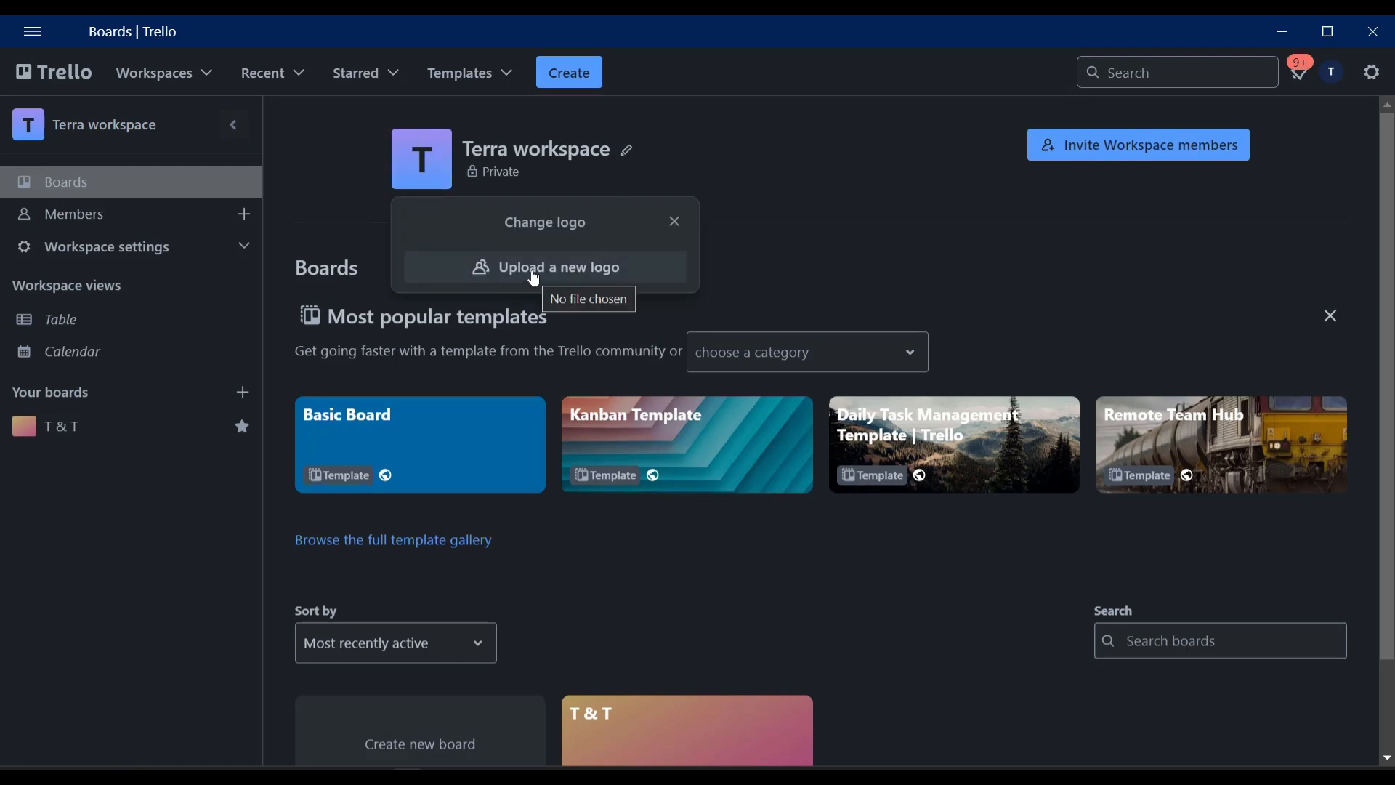
pyautogui.click(731, 140)
pyautogui.click(627, 149)
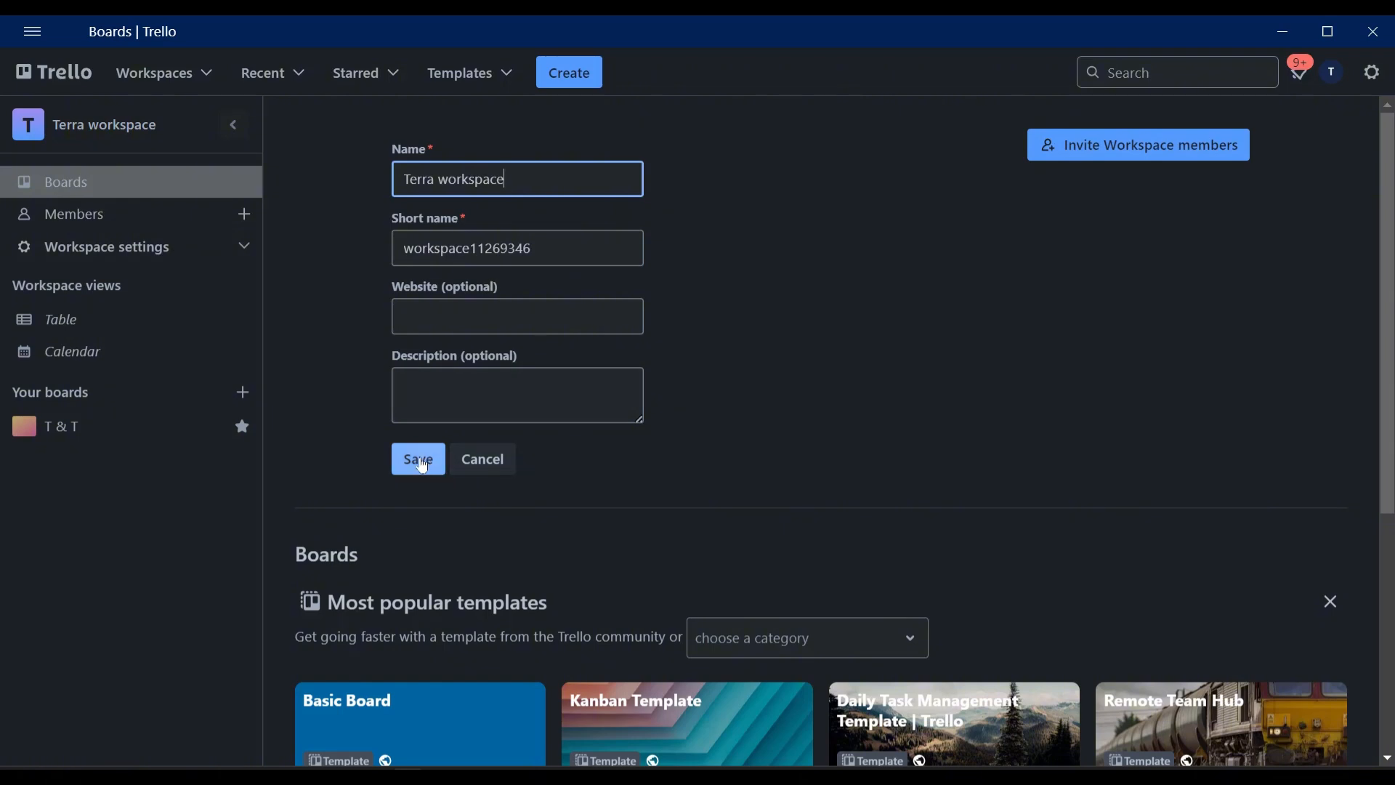
pyautogui.click(484, 461)
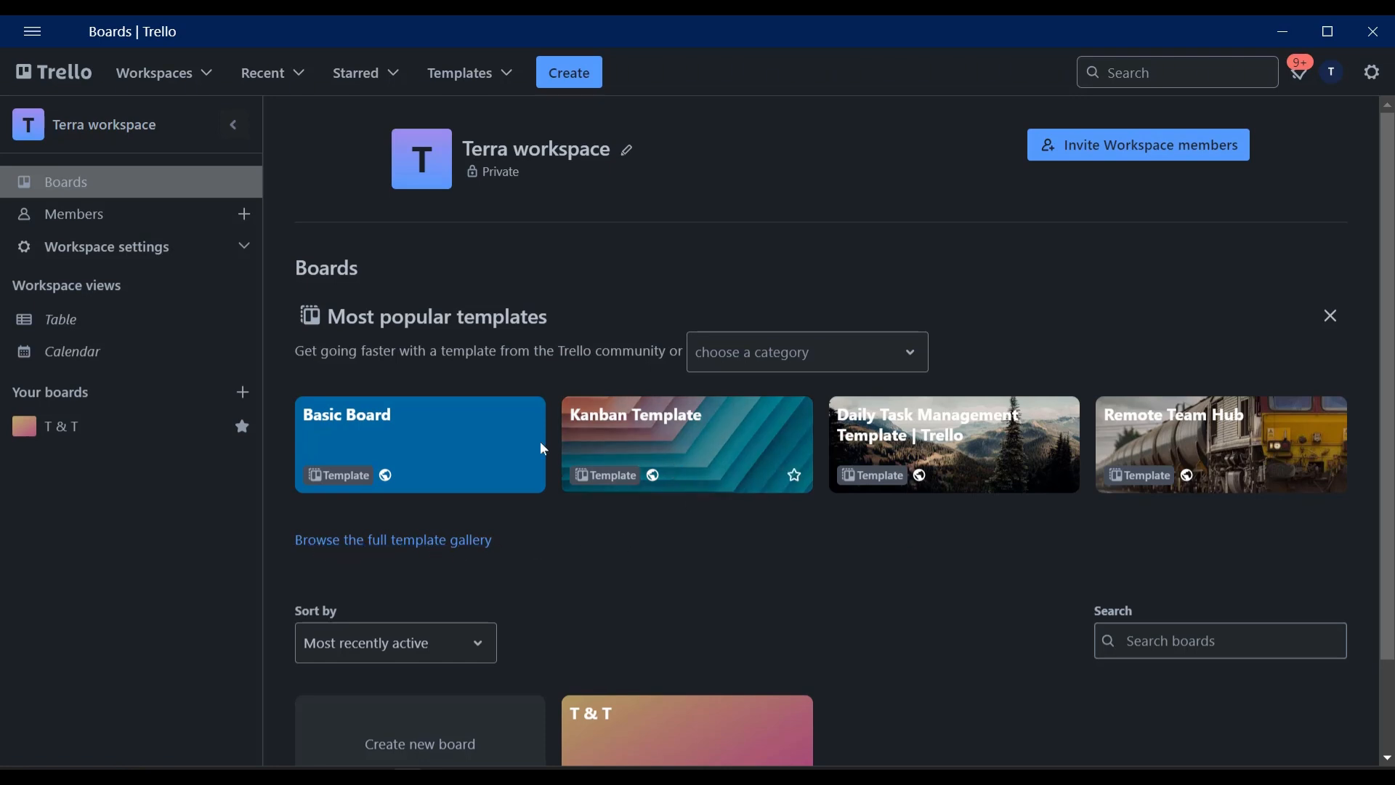
# Start a new board in the workspace and choose the aerial forest road photo as its background.
pyautogui.scroll(-2, 553, 569)
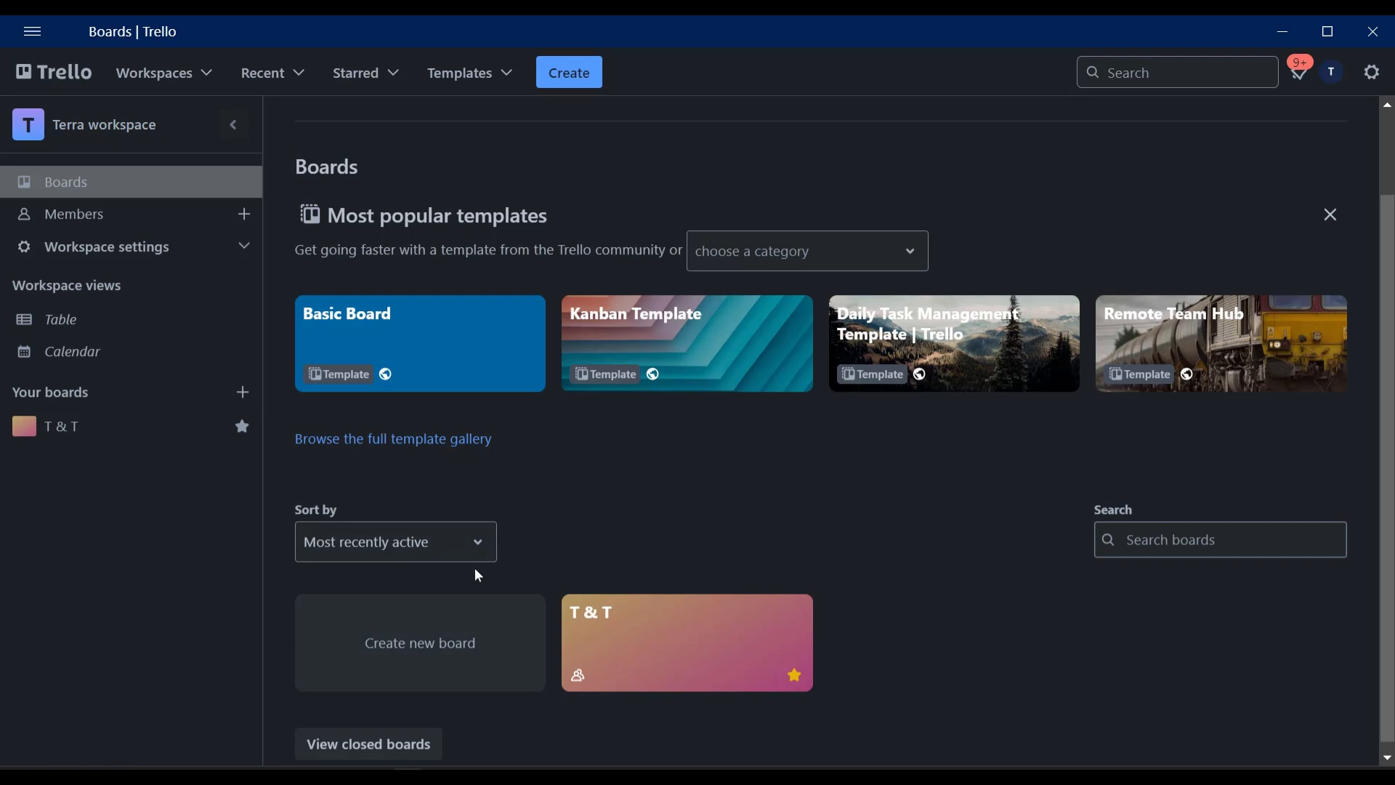
pyautogui.click(439, 655)
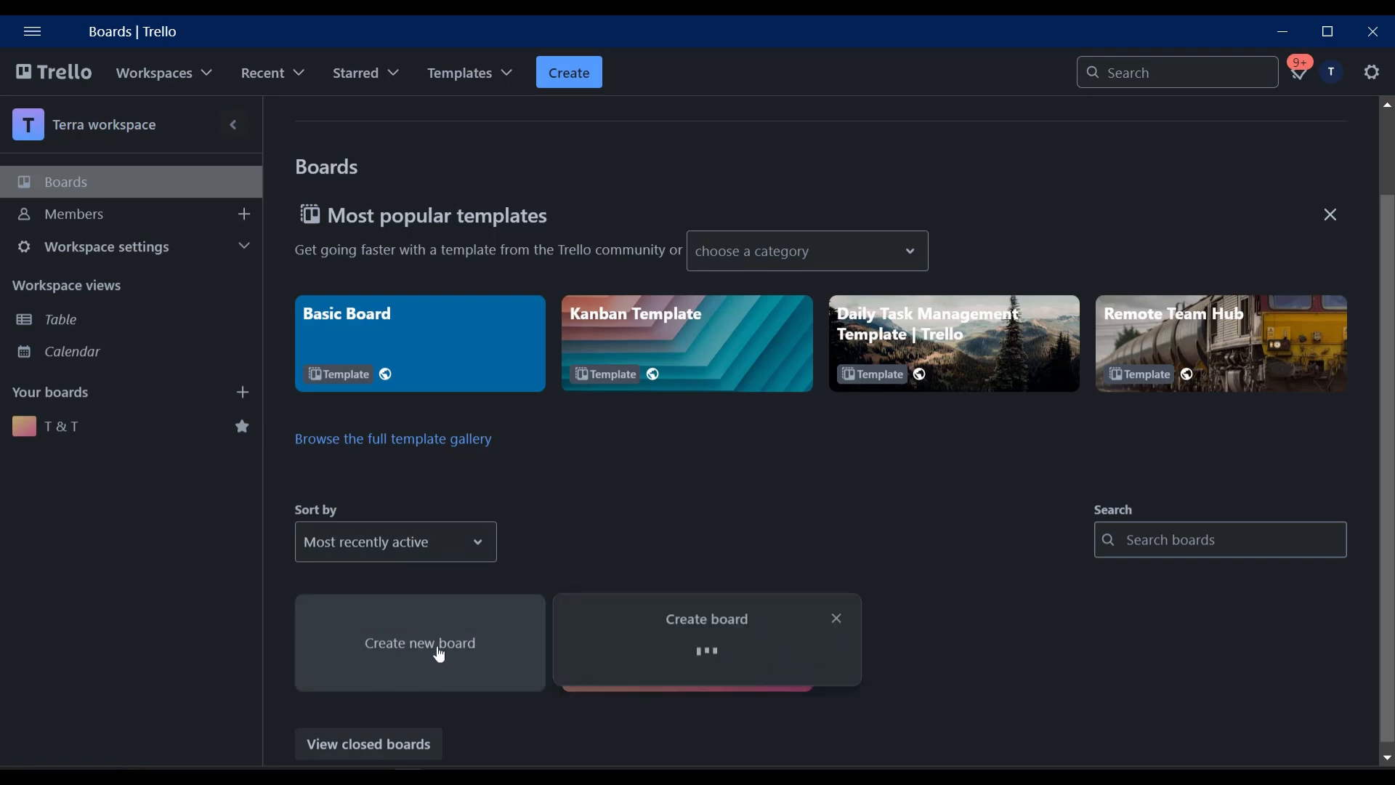
pyautogui.click(815, 380)
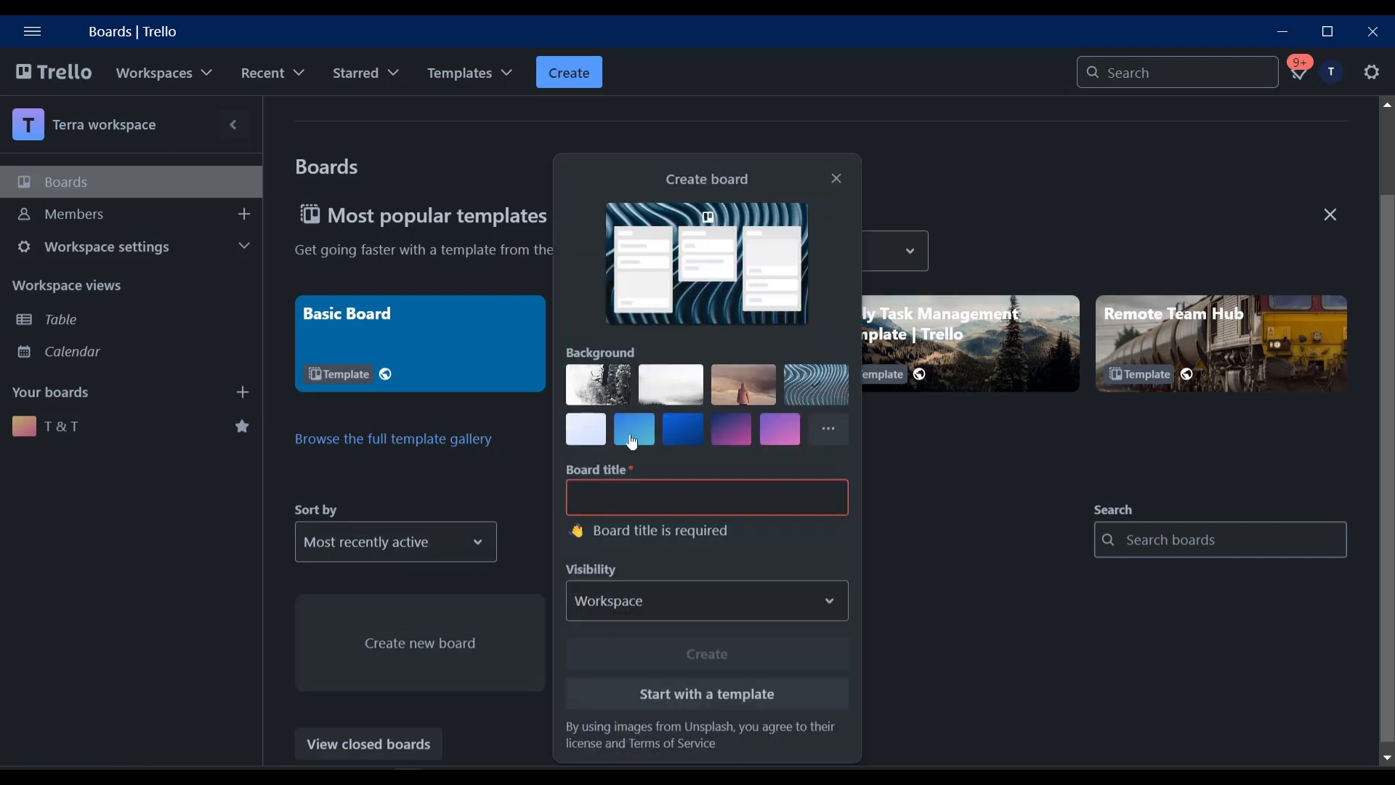
pyautogui.click(642, 439)
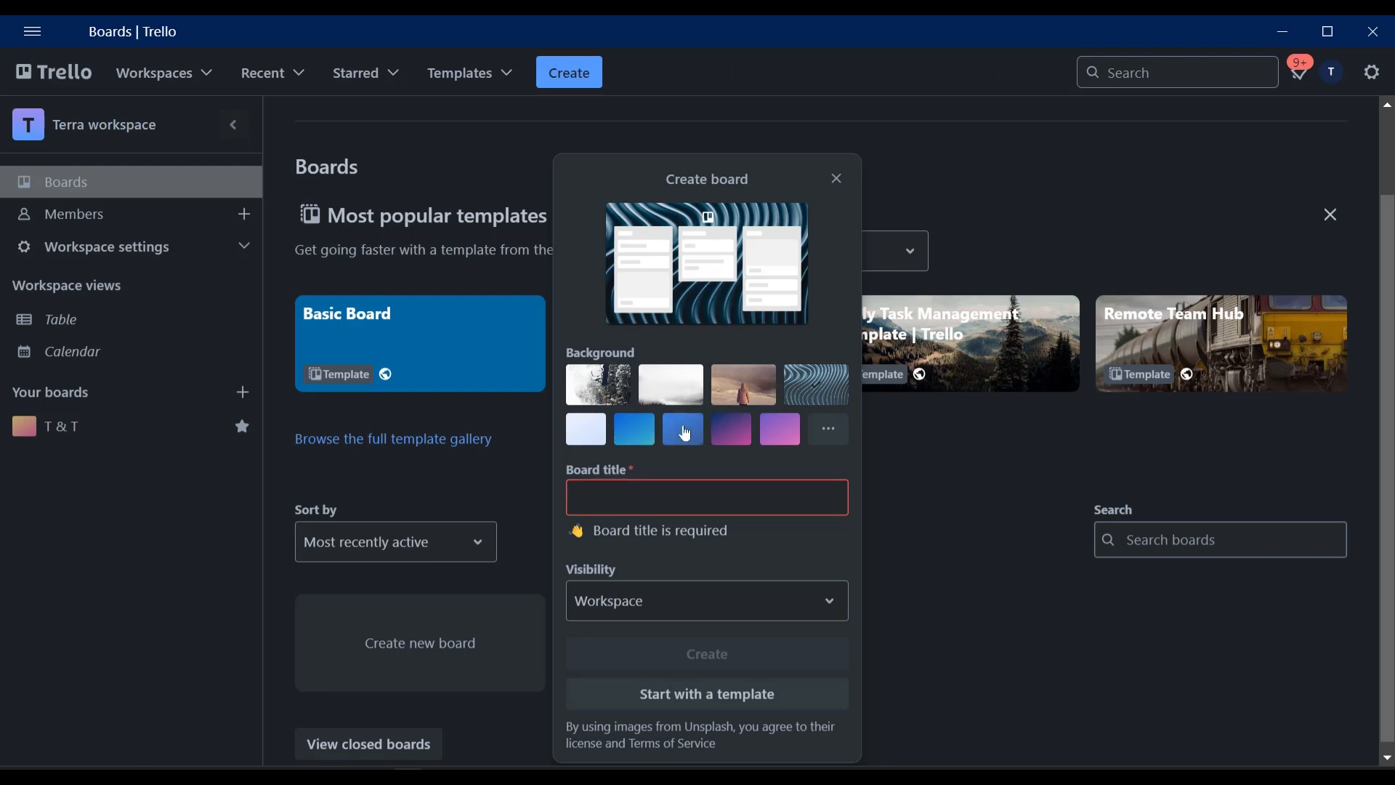
pyautogui.click(731, 432)
pyautogui.click(828, 435)
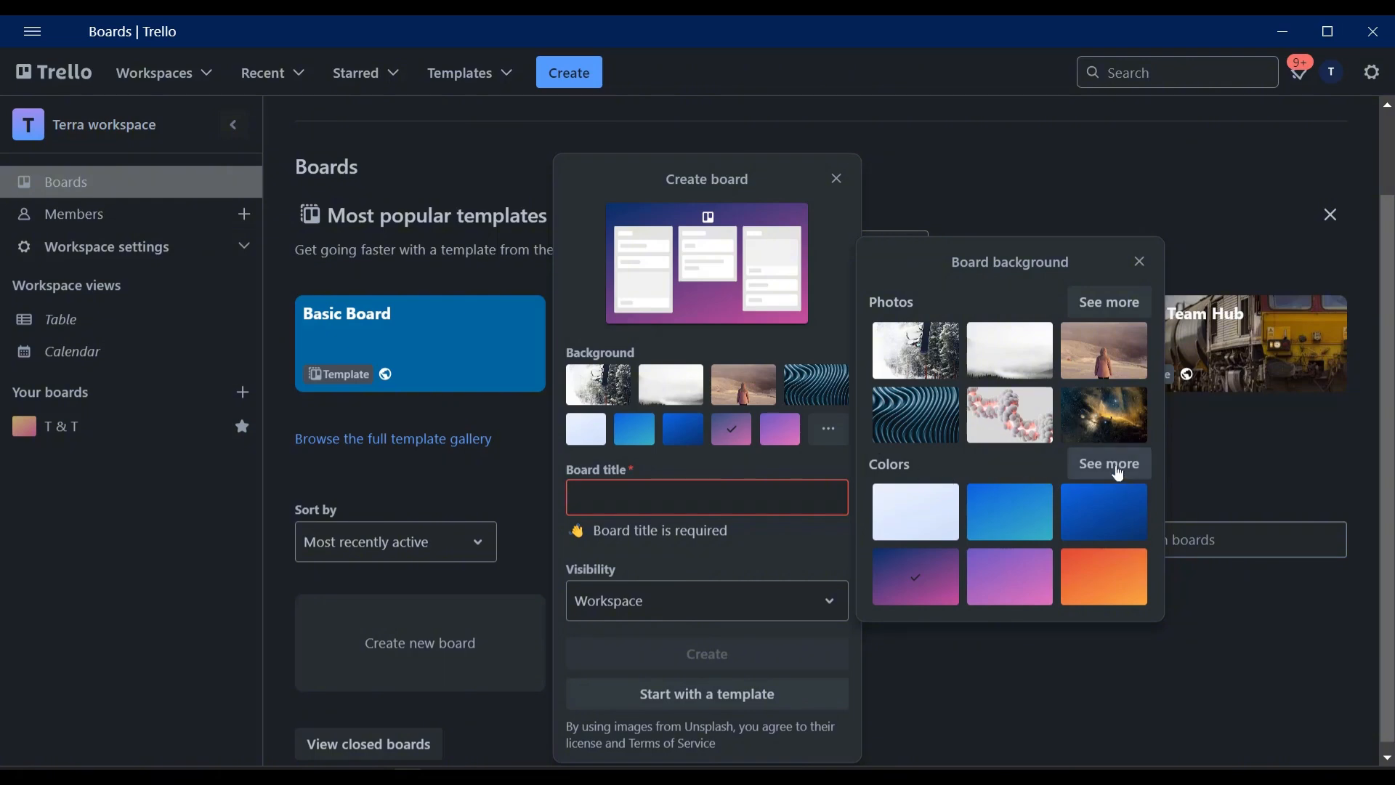
pyautogui.click(1125, 305)
pyautogui.scroll(-4, 1076, 350)
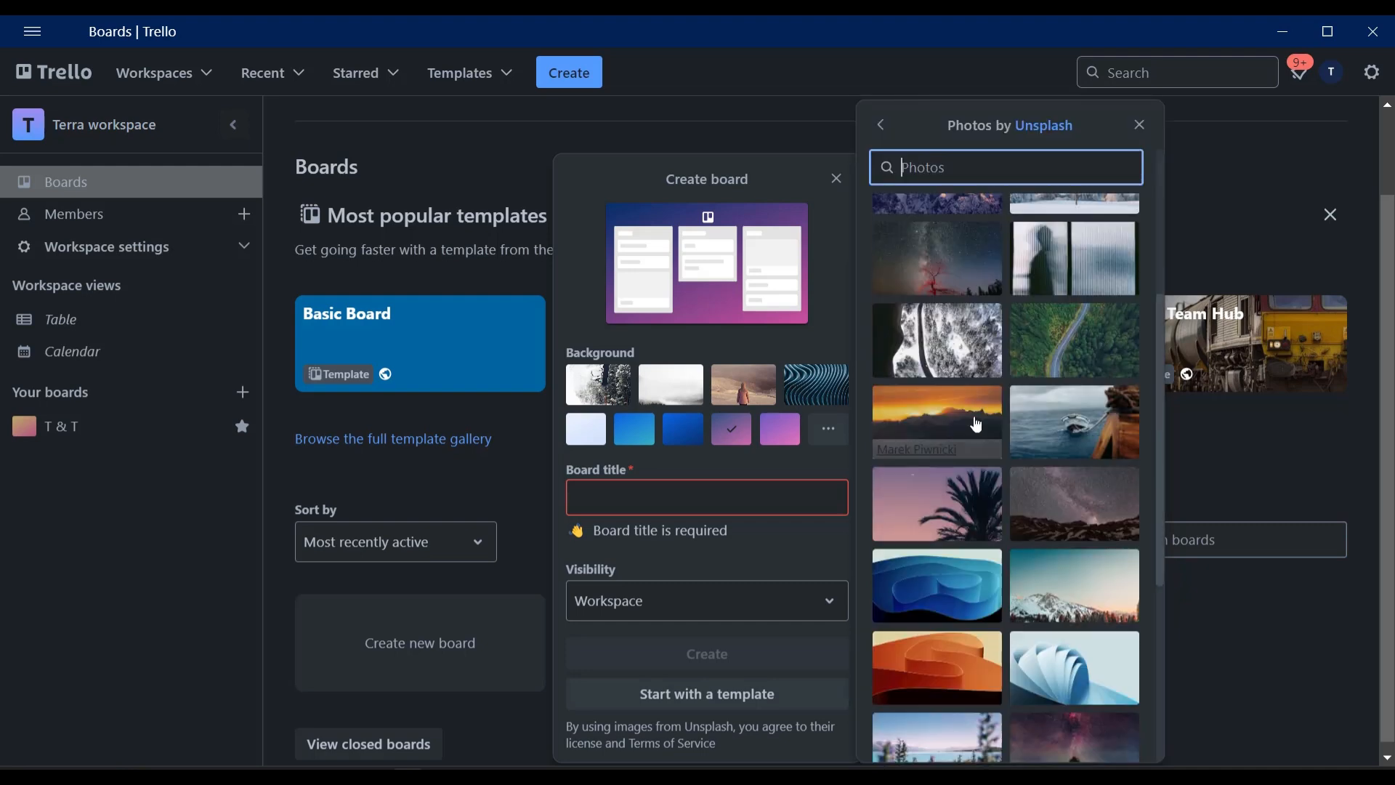
pyautogui.click(1076, 349)
pyautogui.click(715, 310)
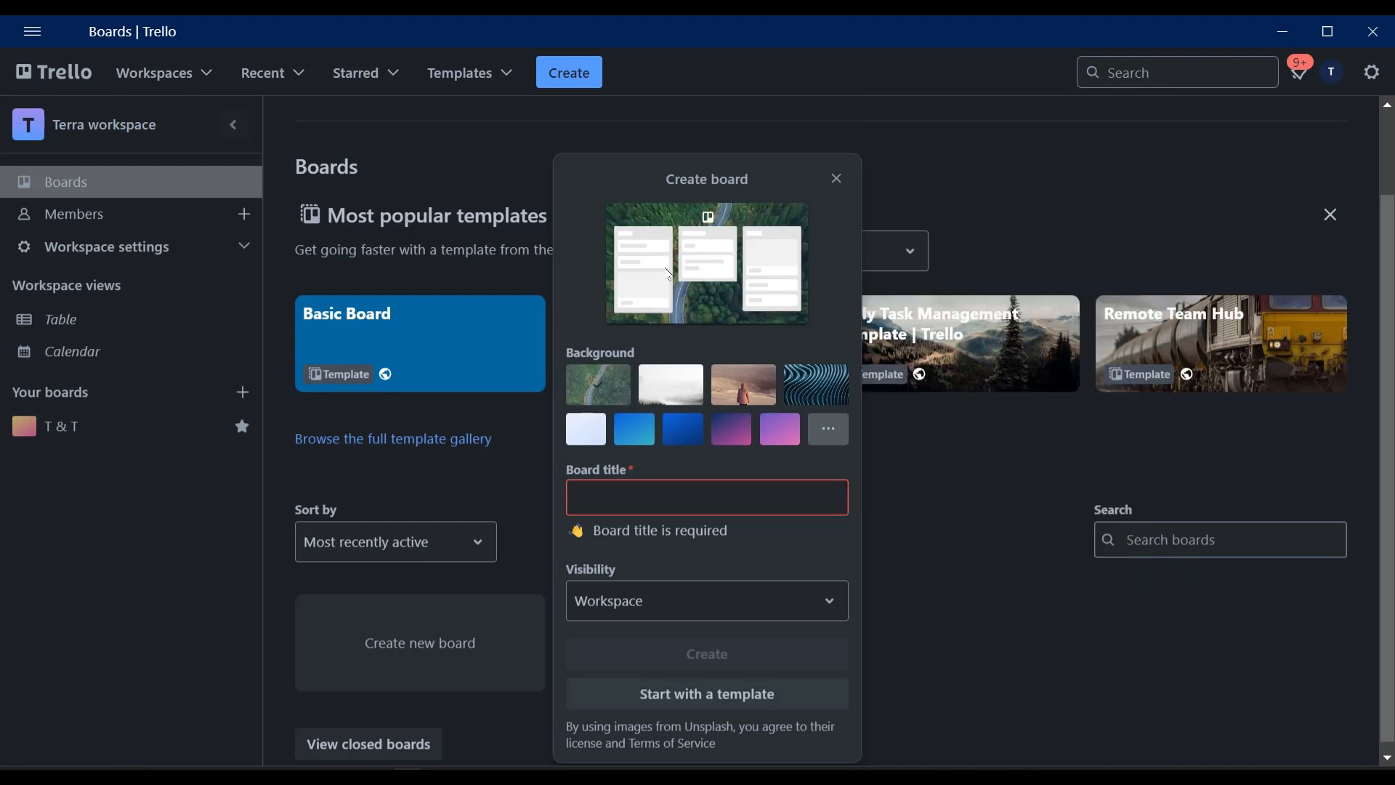
# Title the board "A beginner", keep Workspace visibility, and create it.
pyautogui.click(616, 518)
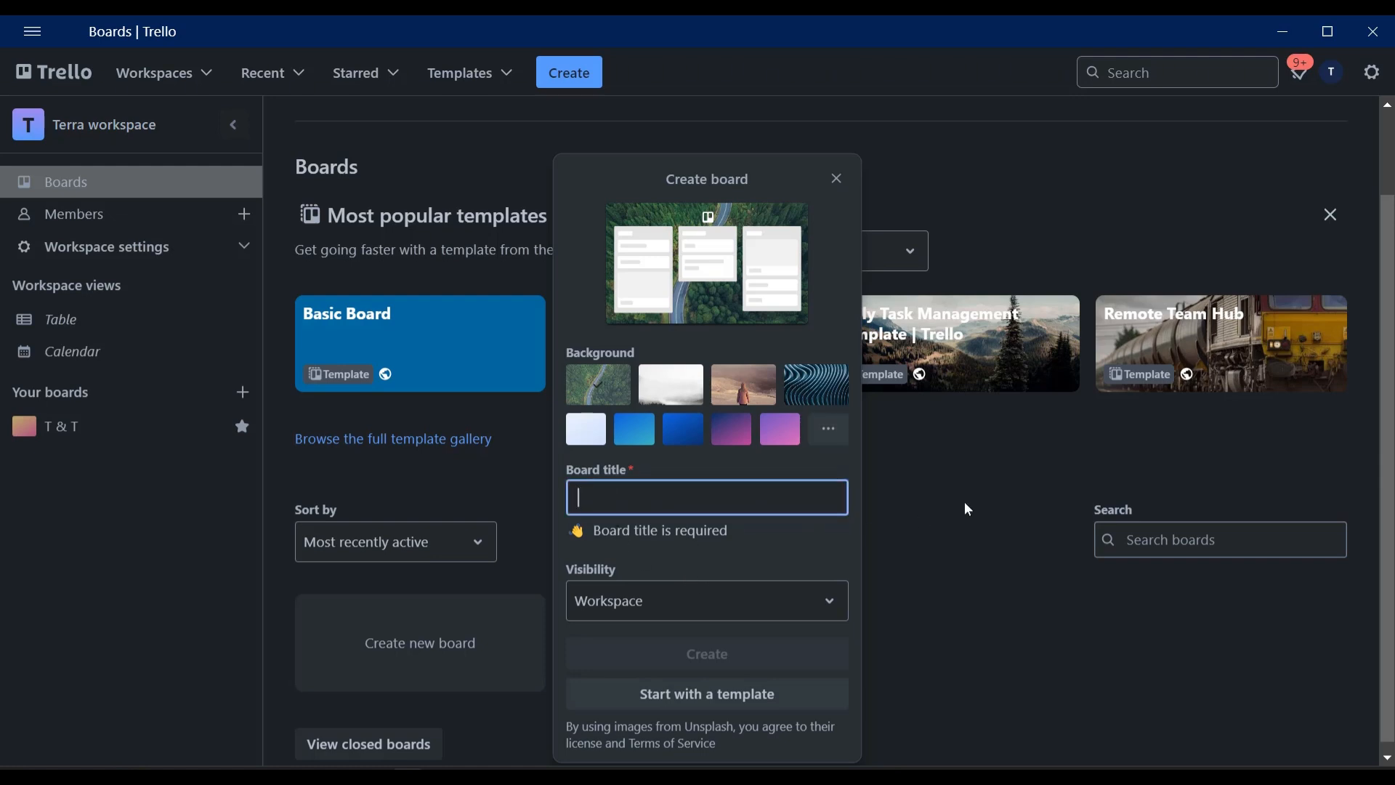
pyautogui.write('A beginner')
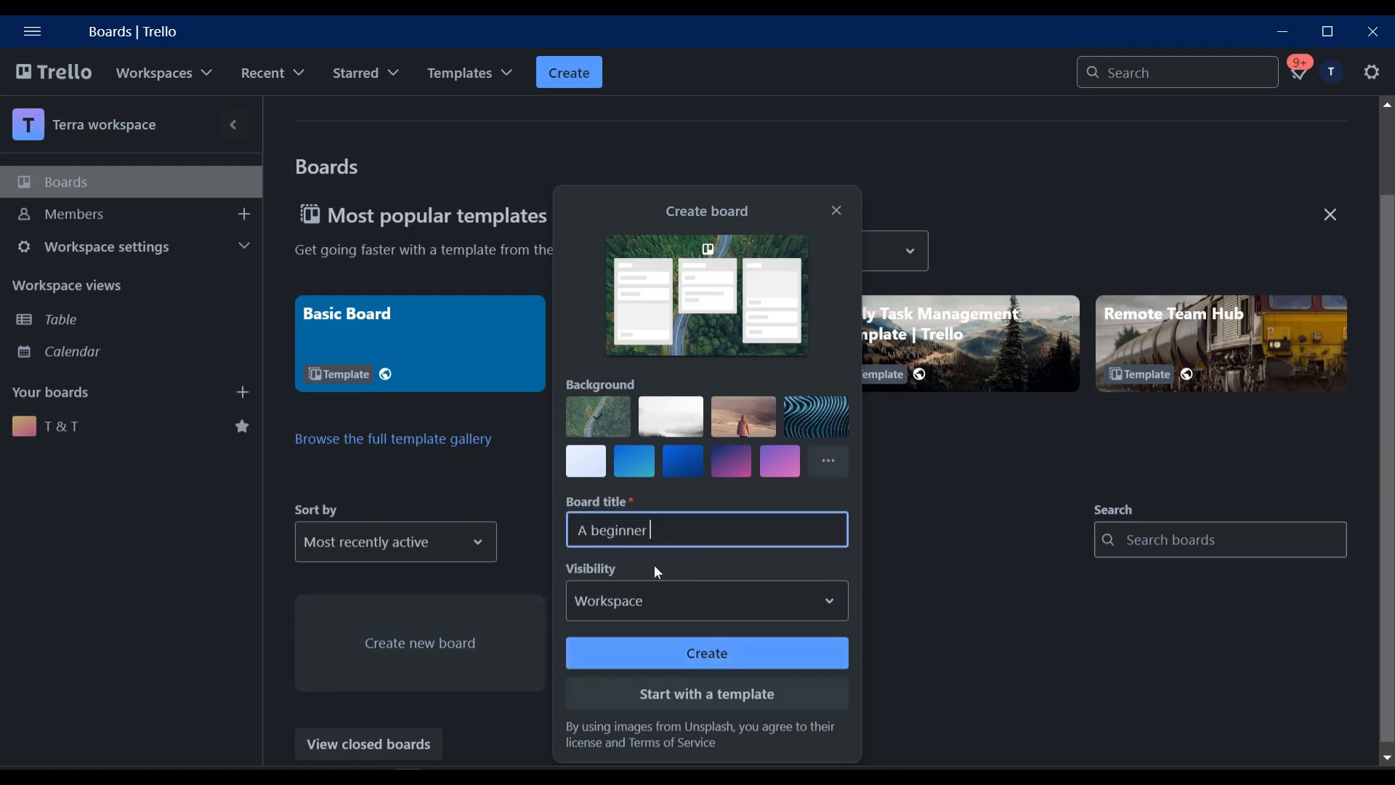
pyautogui.click(622, 610)
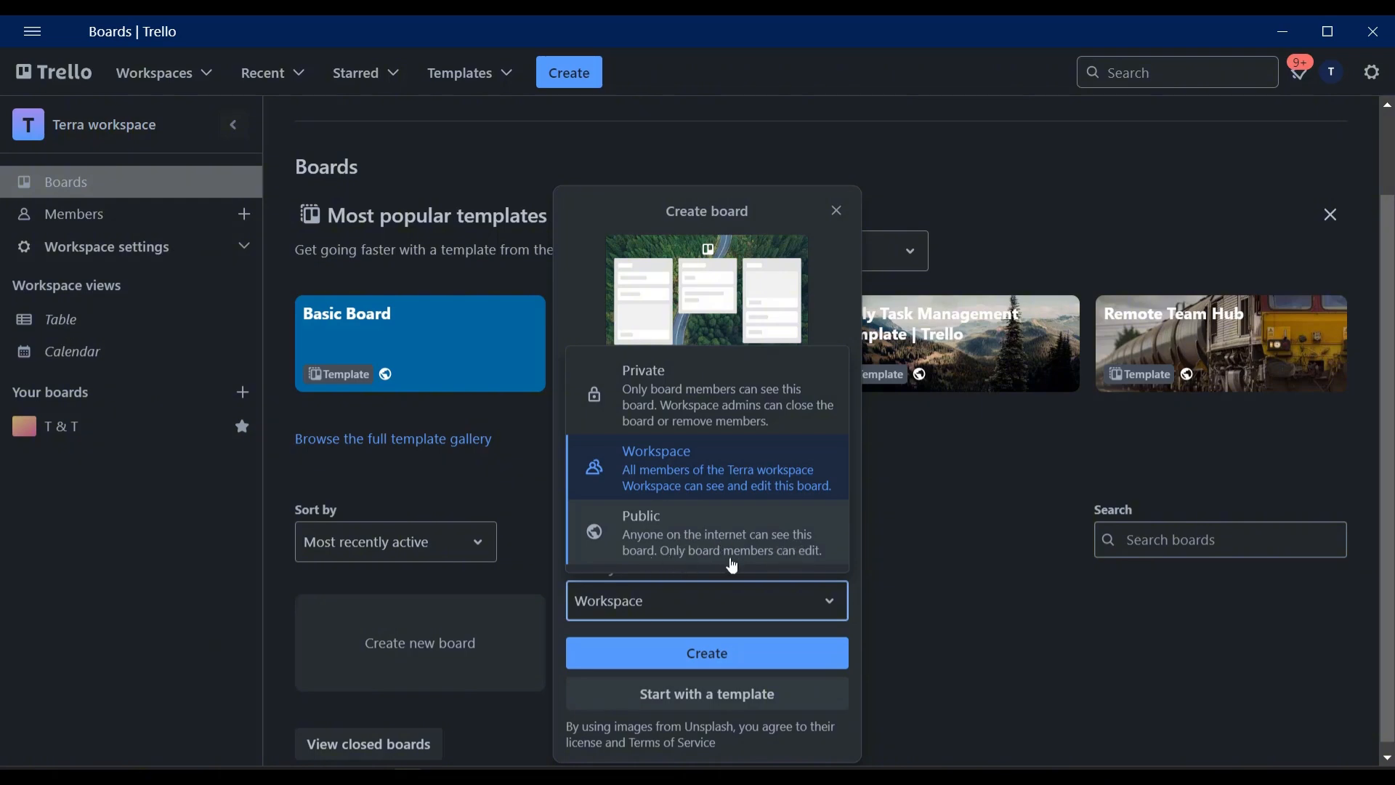
pyautogui.click(695, 476)
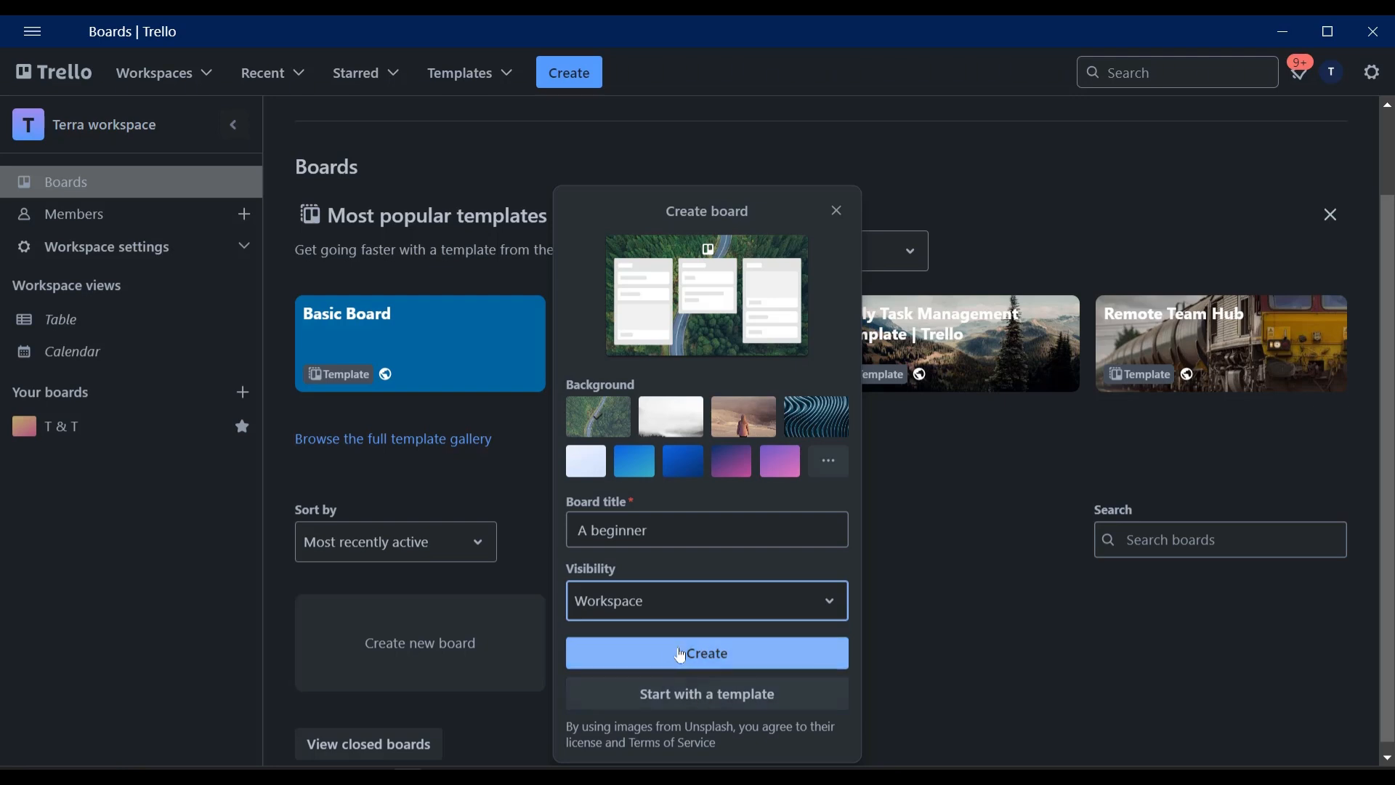
pyautogui.click(711, 658)
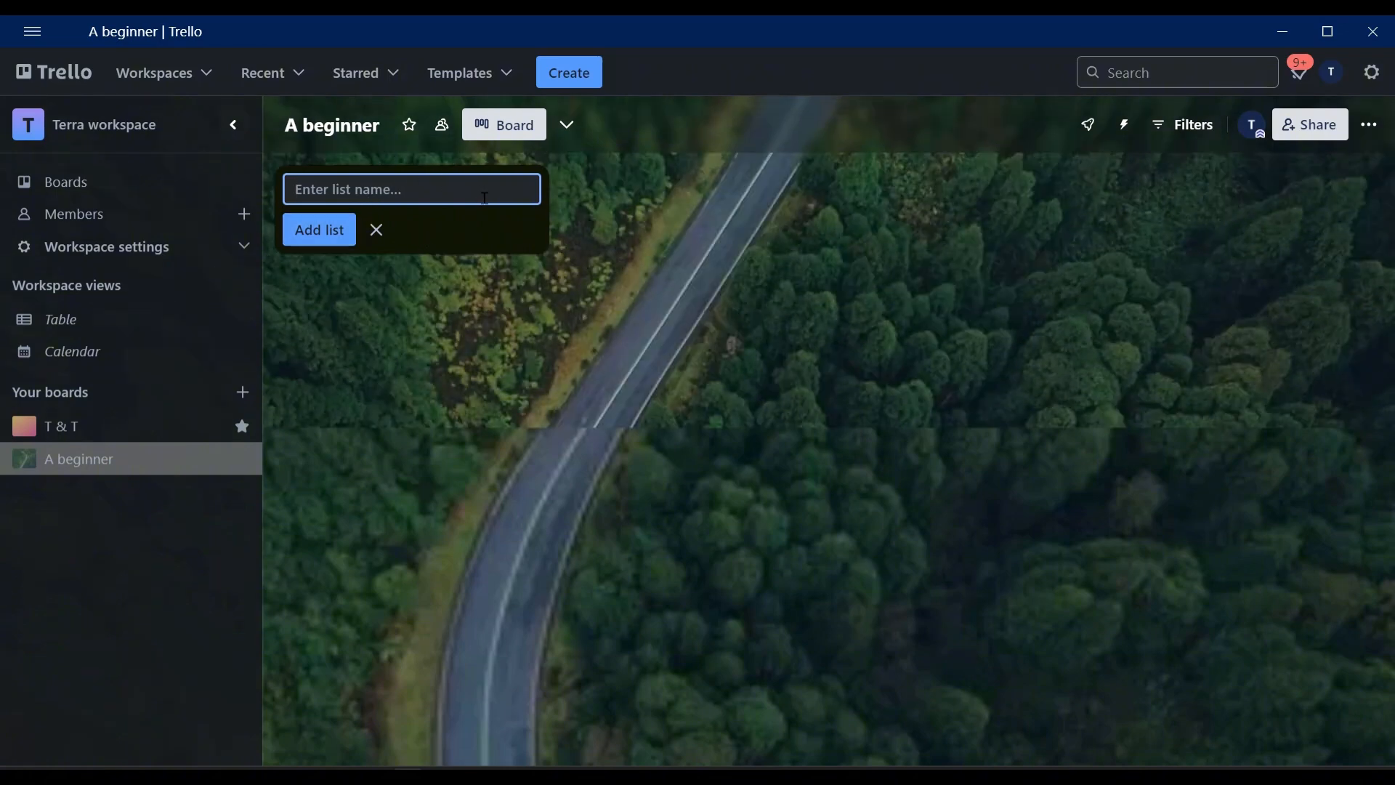
# Add four lists to the board: Research, To-do, In-Progress and Done.
pyautogui.write('Research')
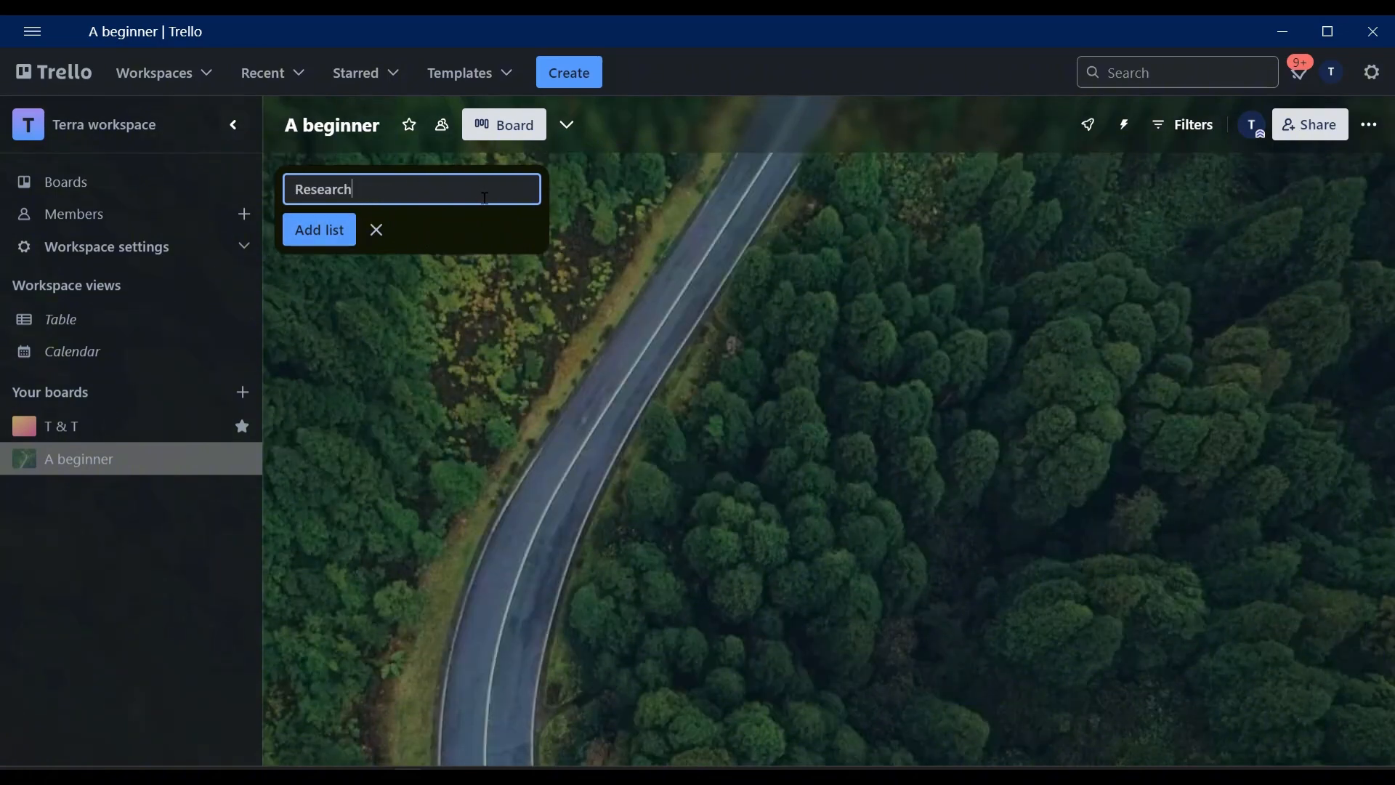
pyautogui.press('Return')
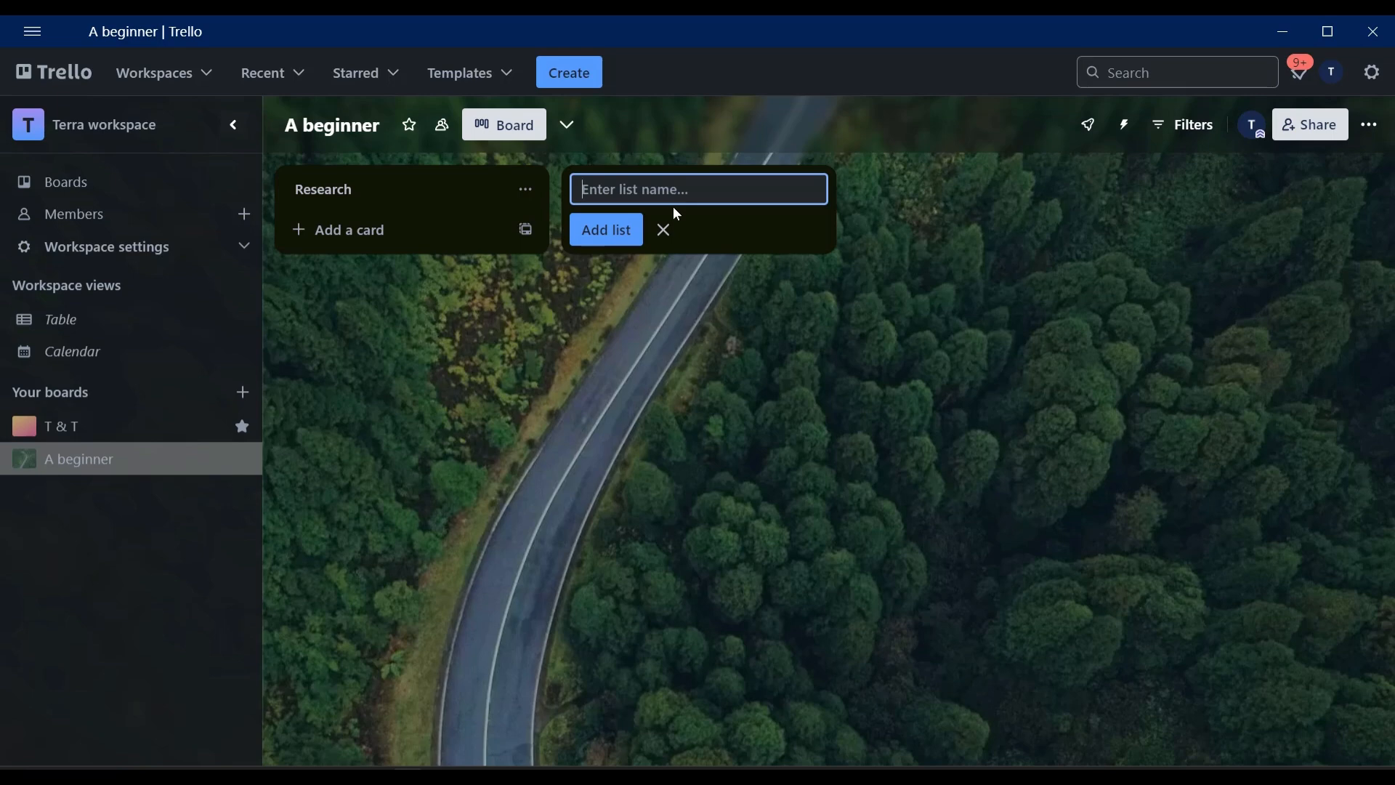
pyautogui.write('To-do')
pyautogui.press('Return')
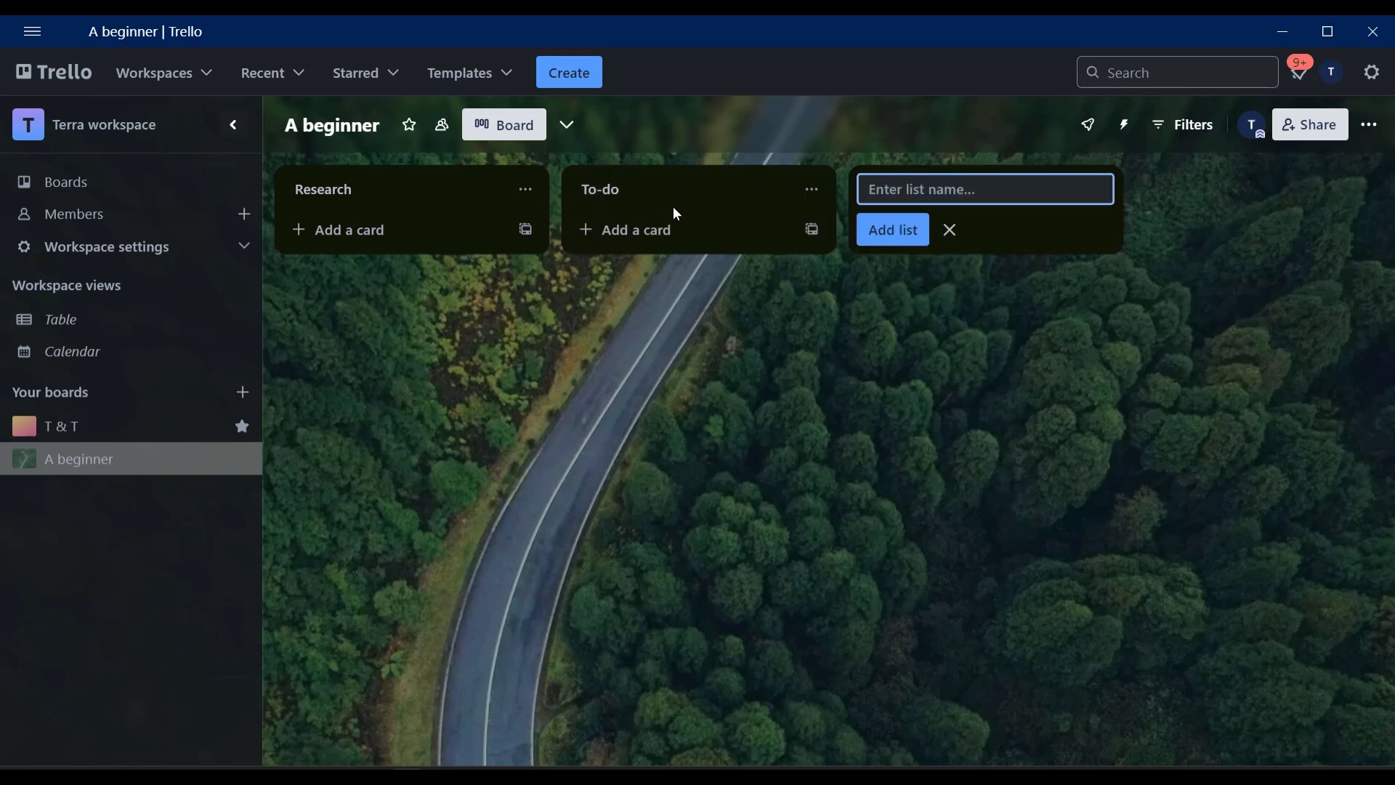
pyautogui.write('In-Progress')
pyautogui.press('Return')
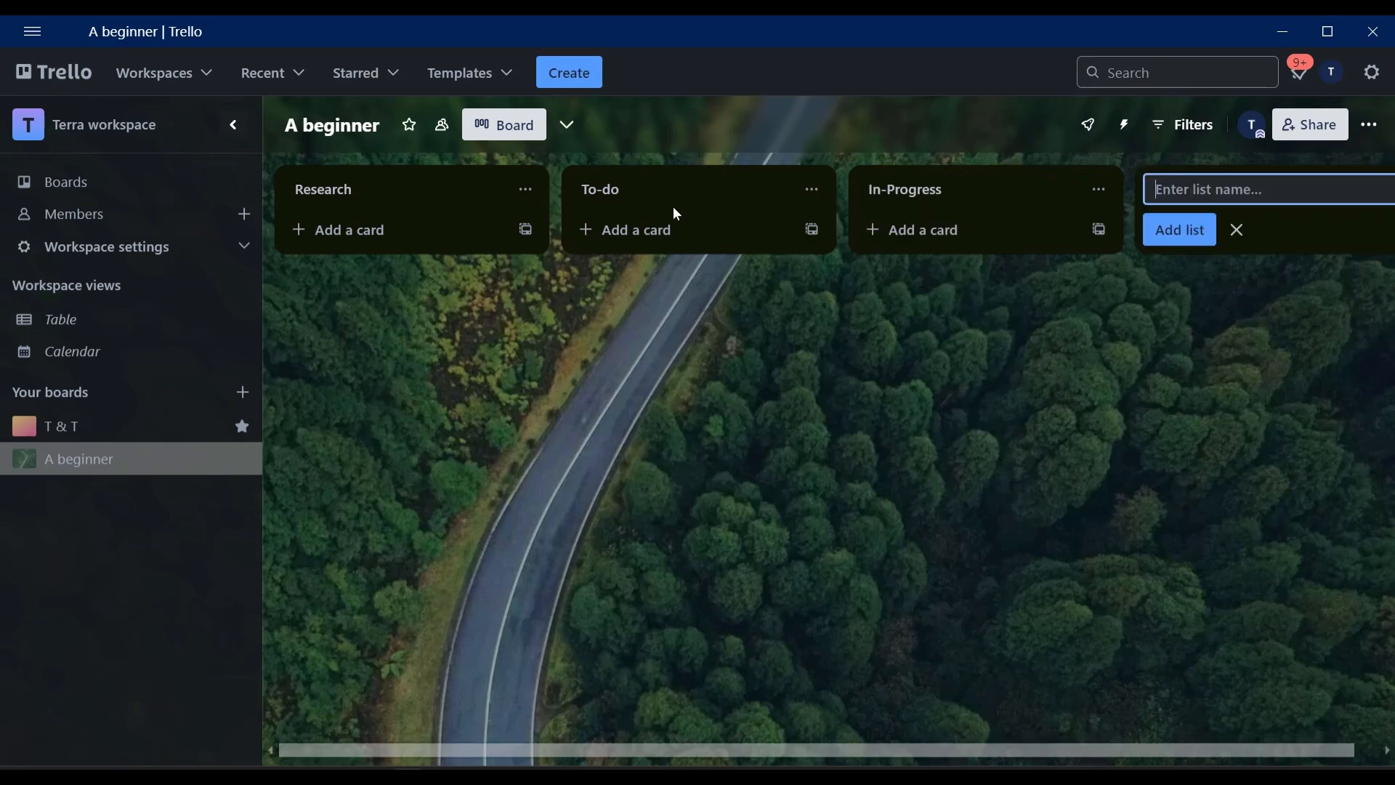
pyautogui.write('Done')
pyautogui.press('Return')
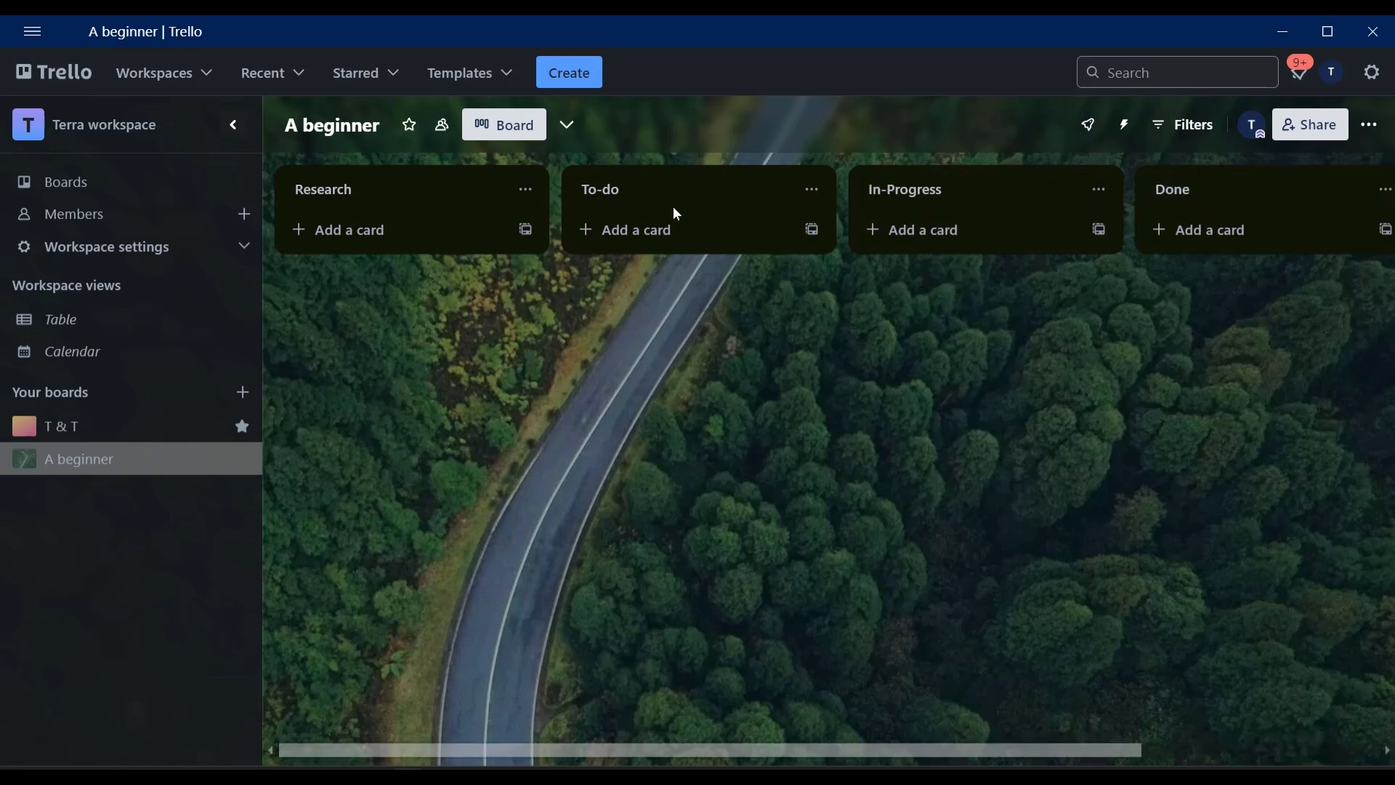
# Add a card titled "Climate Change" to the Research list.
pyautogui.moveTo(676, 751); pyautogui.dragTo(858, 734)
pyautogui.click(342, 229)
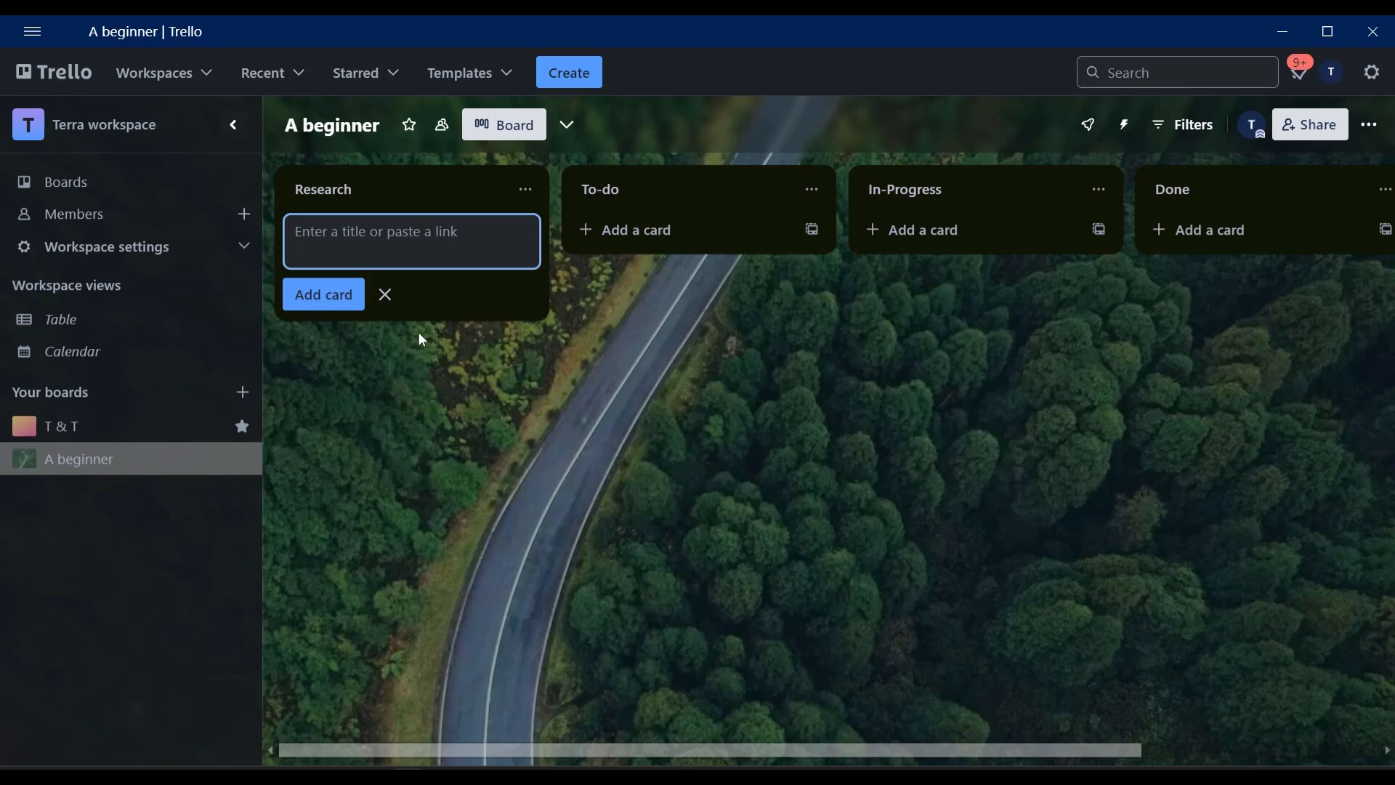
pyautogui.write('Climate Change')
pyautogui.press('Return')
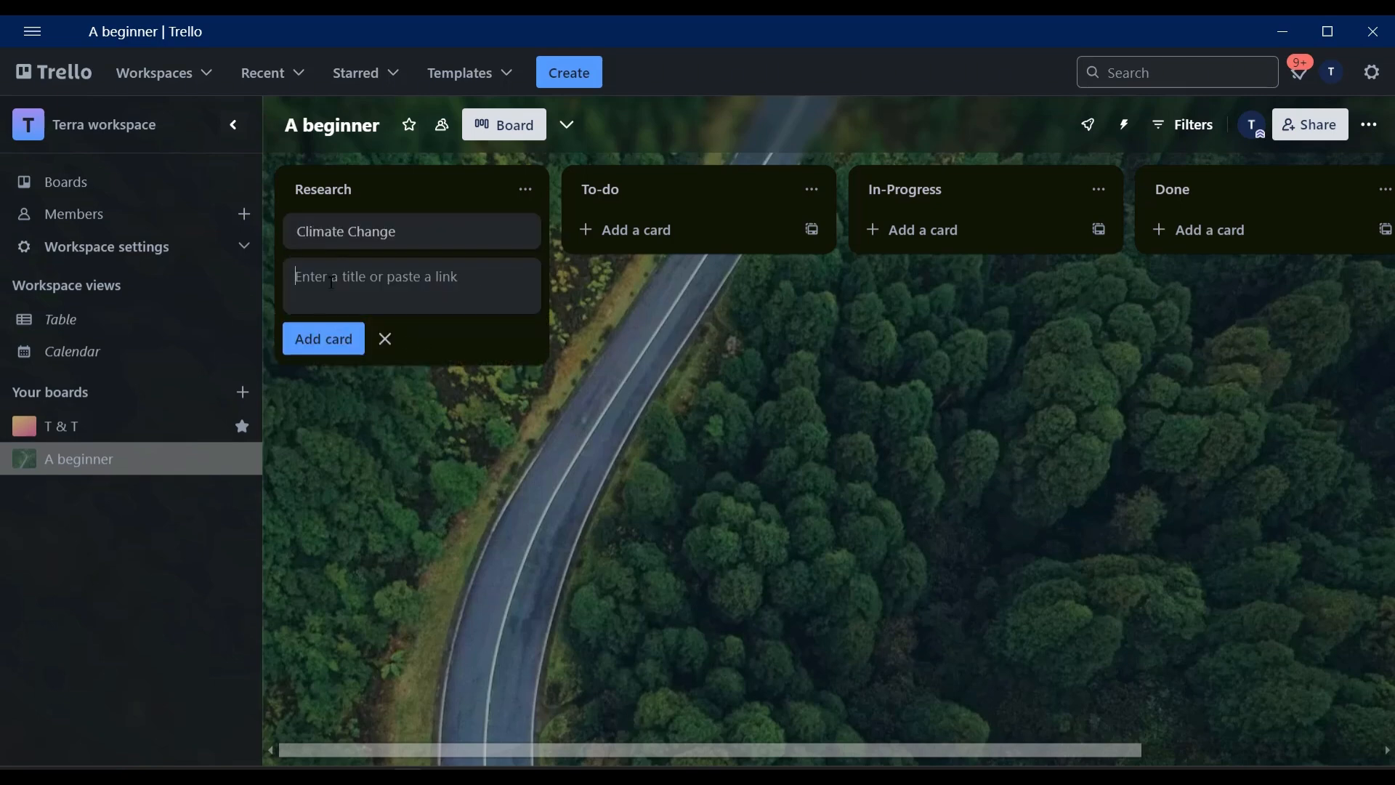
# Give the Climate Change card a description asking for research on the current climate change situation for the "Climate Change: Why is matters!" presentation.
pyautogui.click(415, 237)
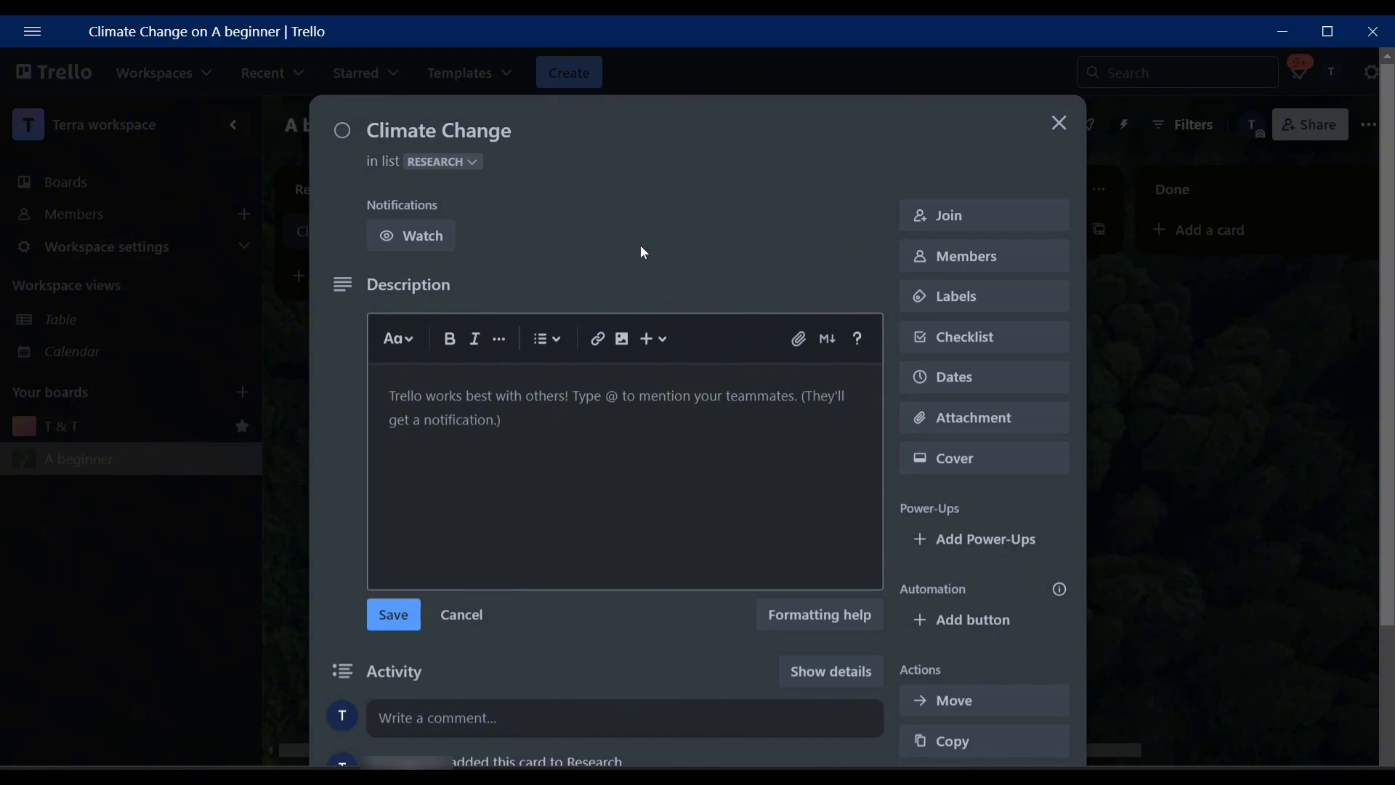
pyautogui.scroll(-2, 568, 344)
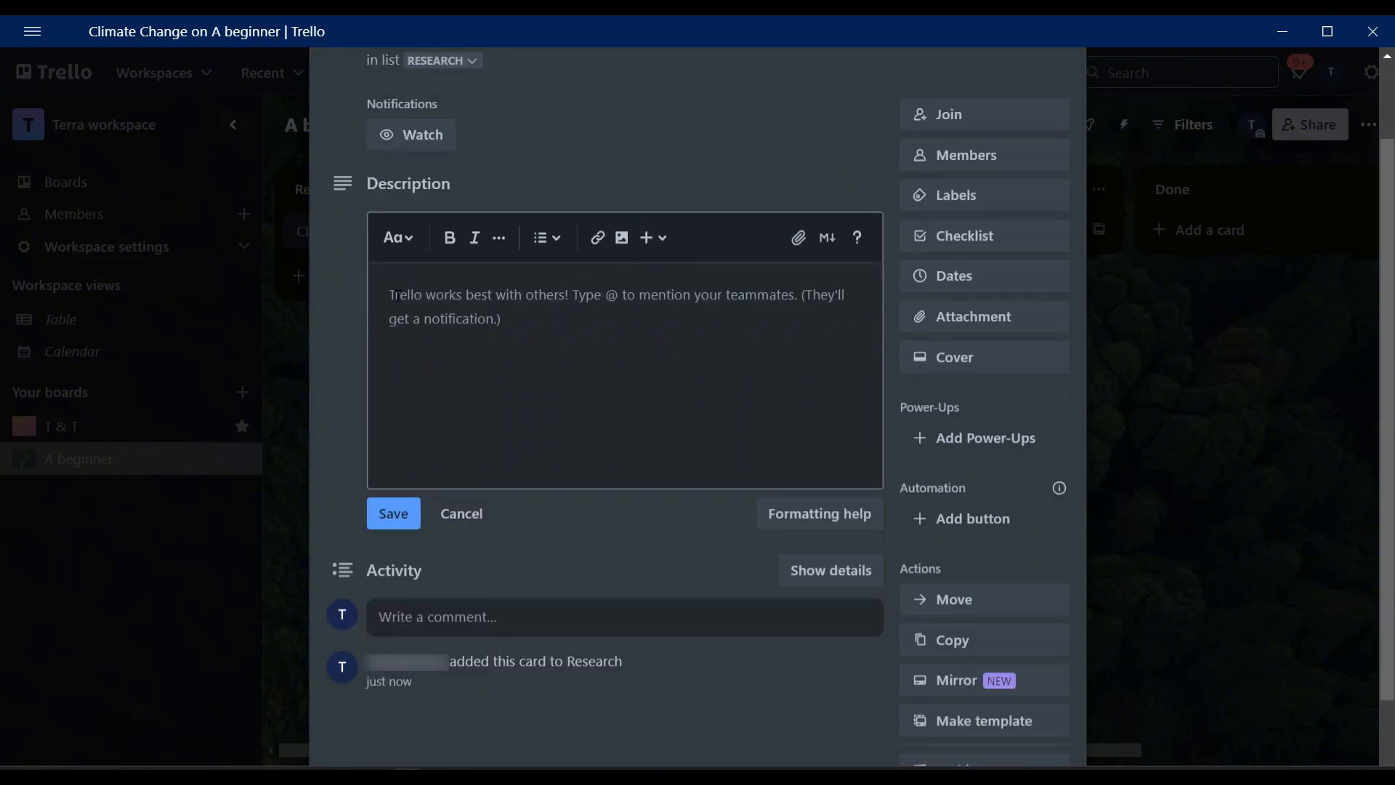
pyautogui.scroll(2, 716, 340)
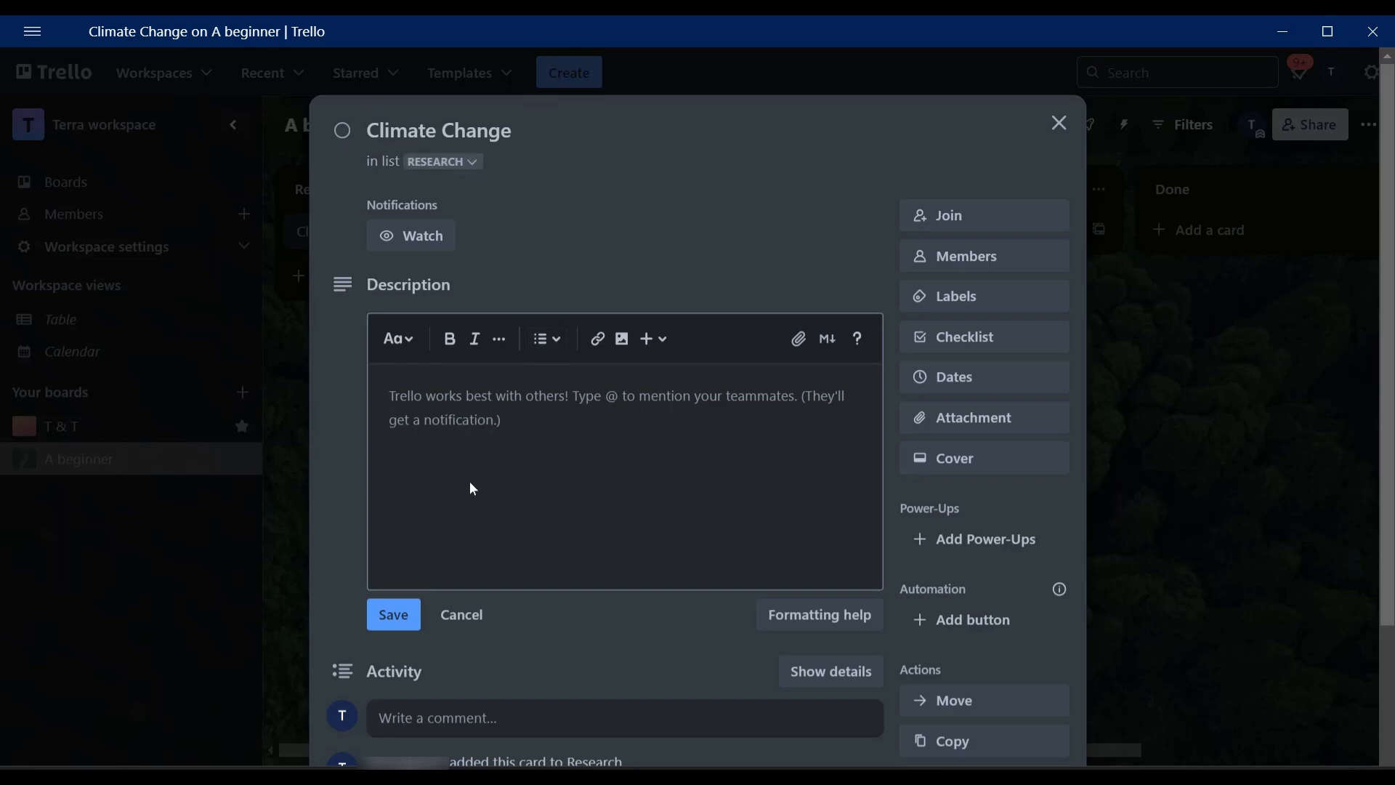
pyautogui.click(413, 404)
pyautogui.write('Conduct a research on the current climate change situation. Provide results and we’ll be ready for our Presentation with the theme “Climate Change: Why is matters!”')
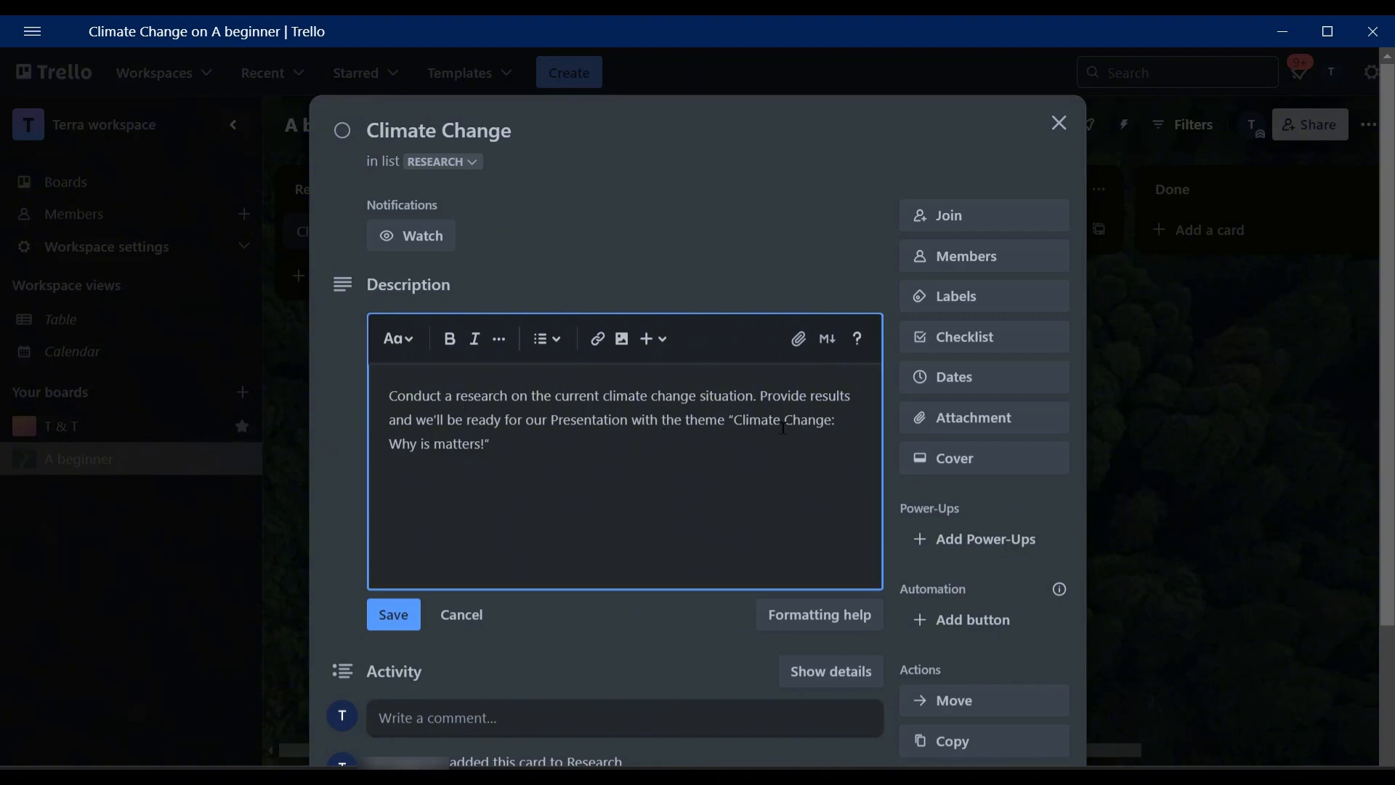
pyautogui.click(393, 619)
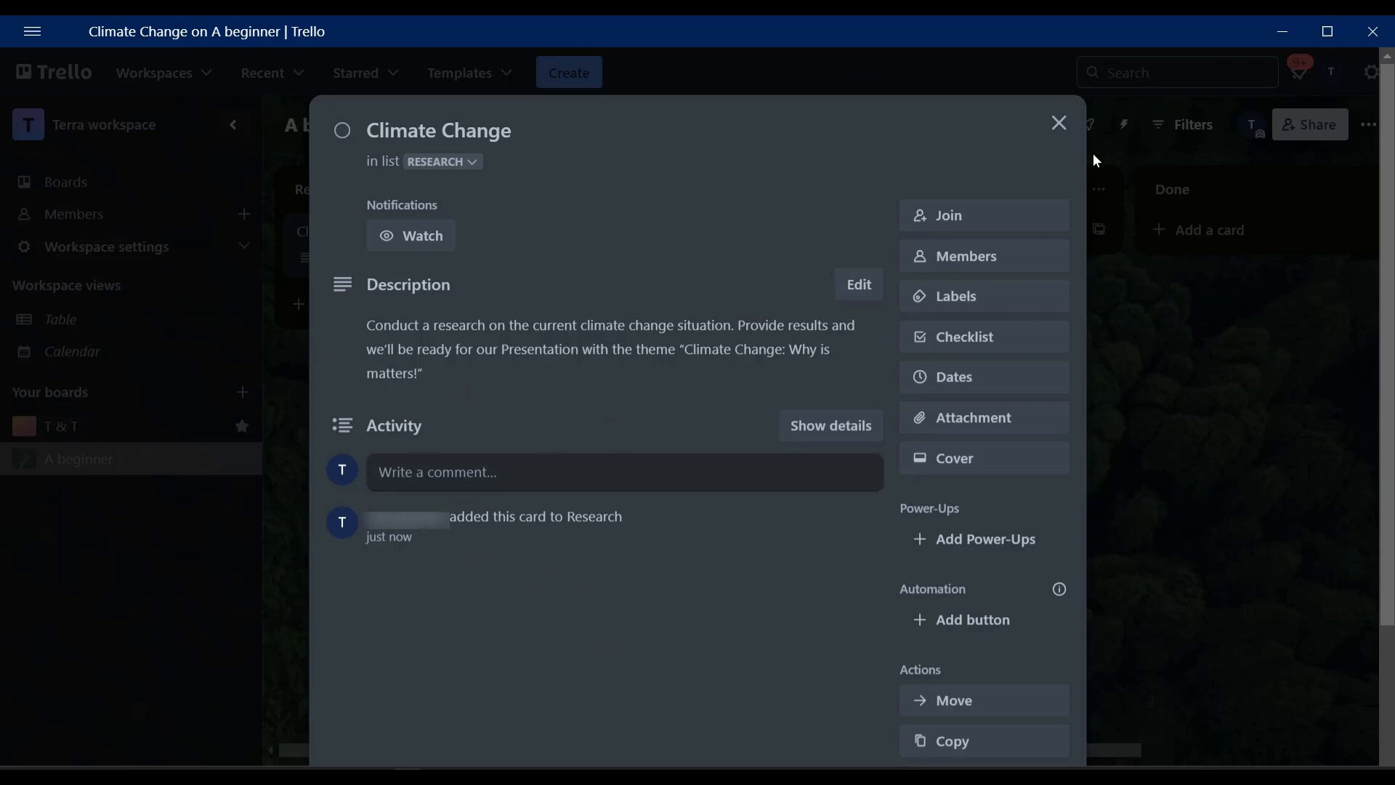
pyautogui.click(1059, 123)
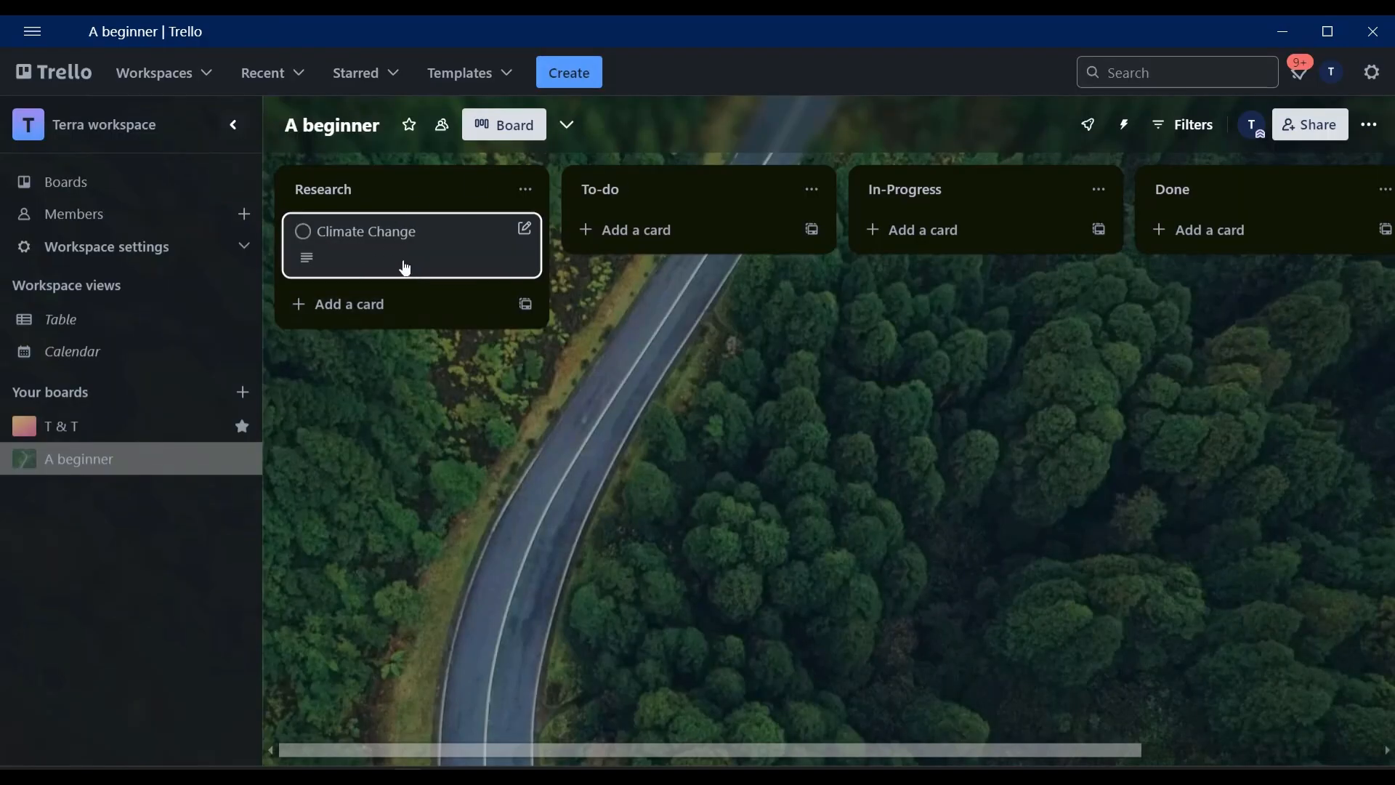
# Mark the Climate Change card complete and move it to the To-do list.
pyautogui.click(303, 232)
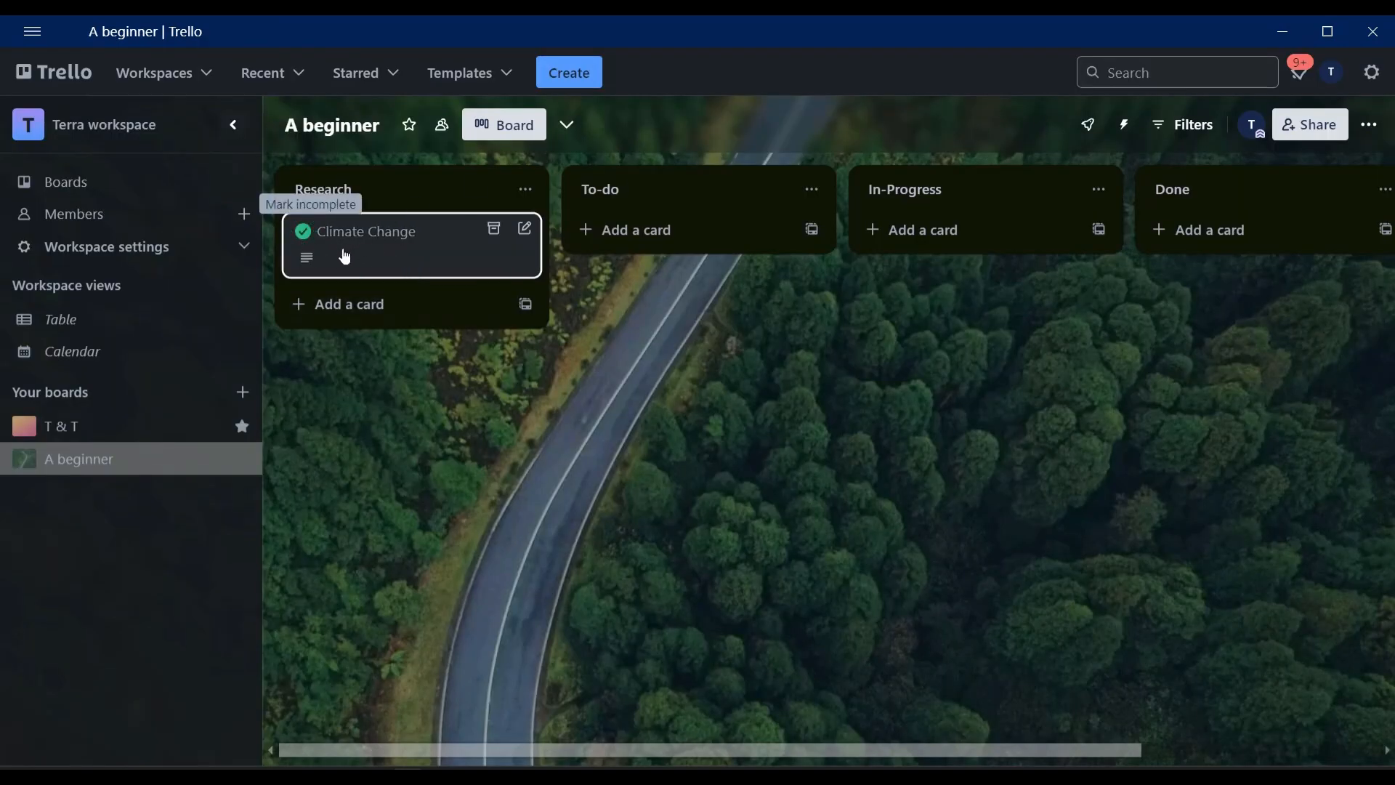
pyautogui.moveTo(405, 261); pyautogui.dragTo(699, 258)
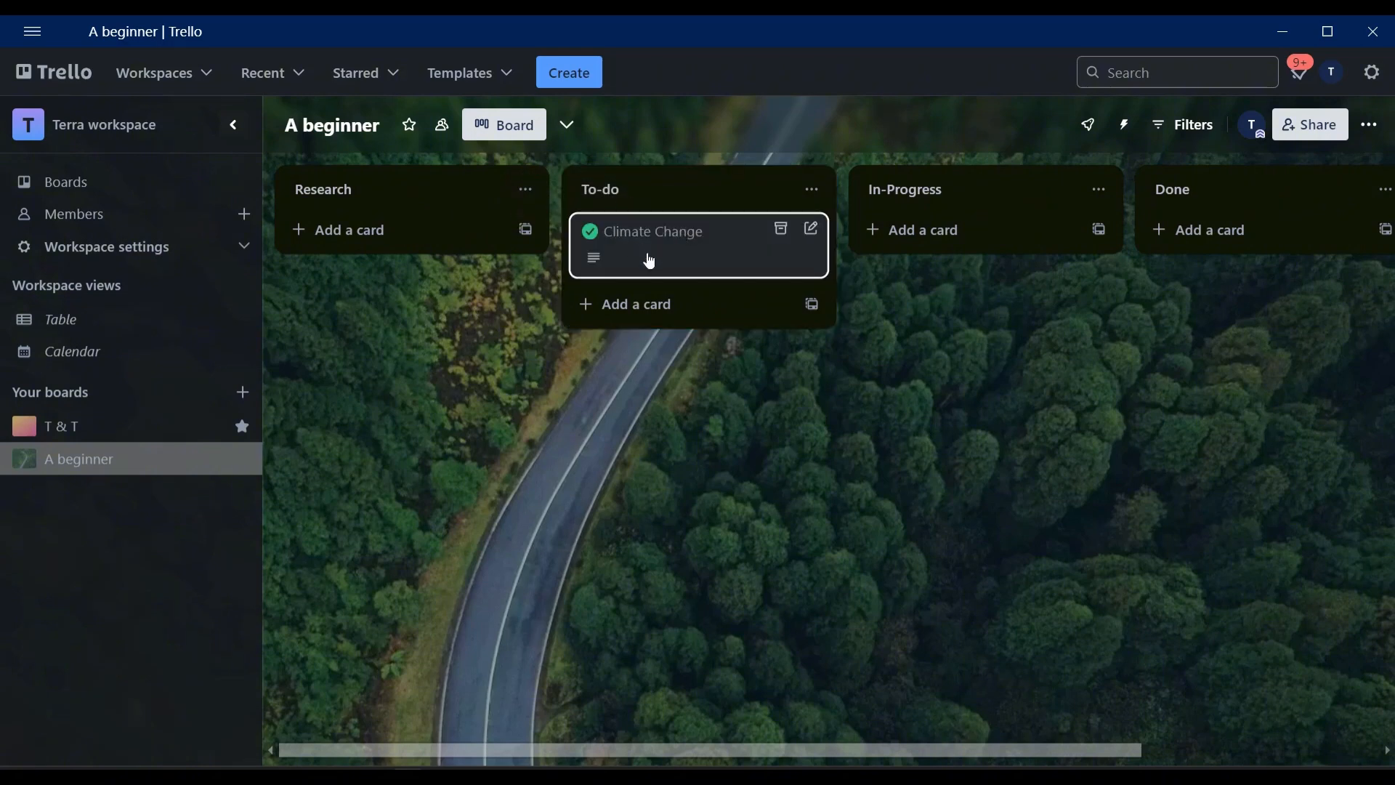
# Rename the Climate Change card to "Climate Change: Why it matters!" and close the card.
pyautogui.click(676, 244)
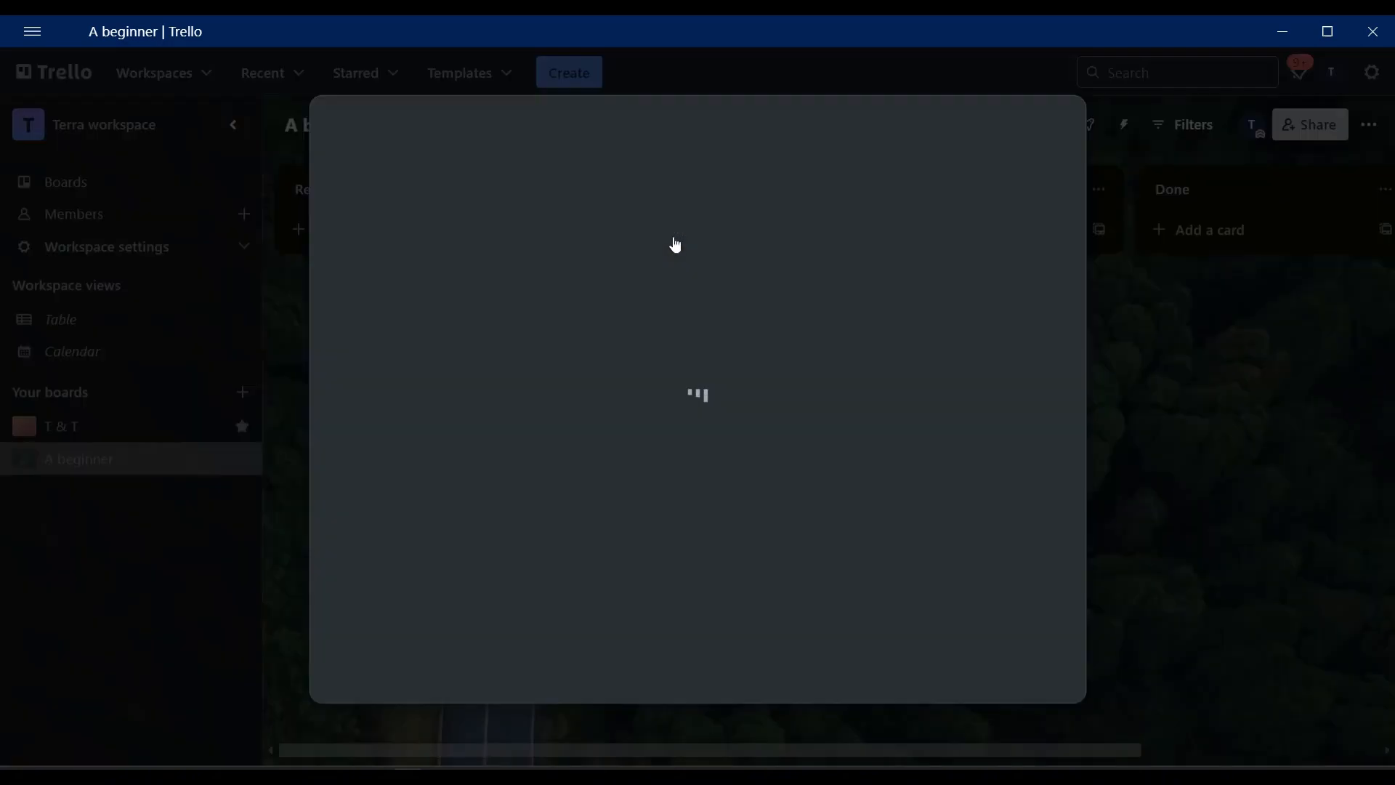
pyautogui.click(531, 135)
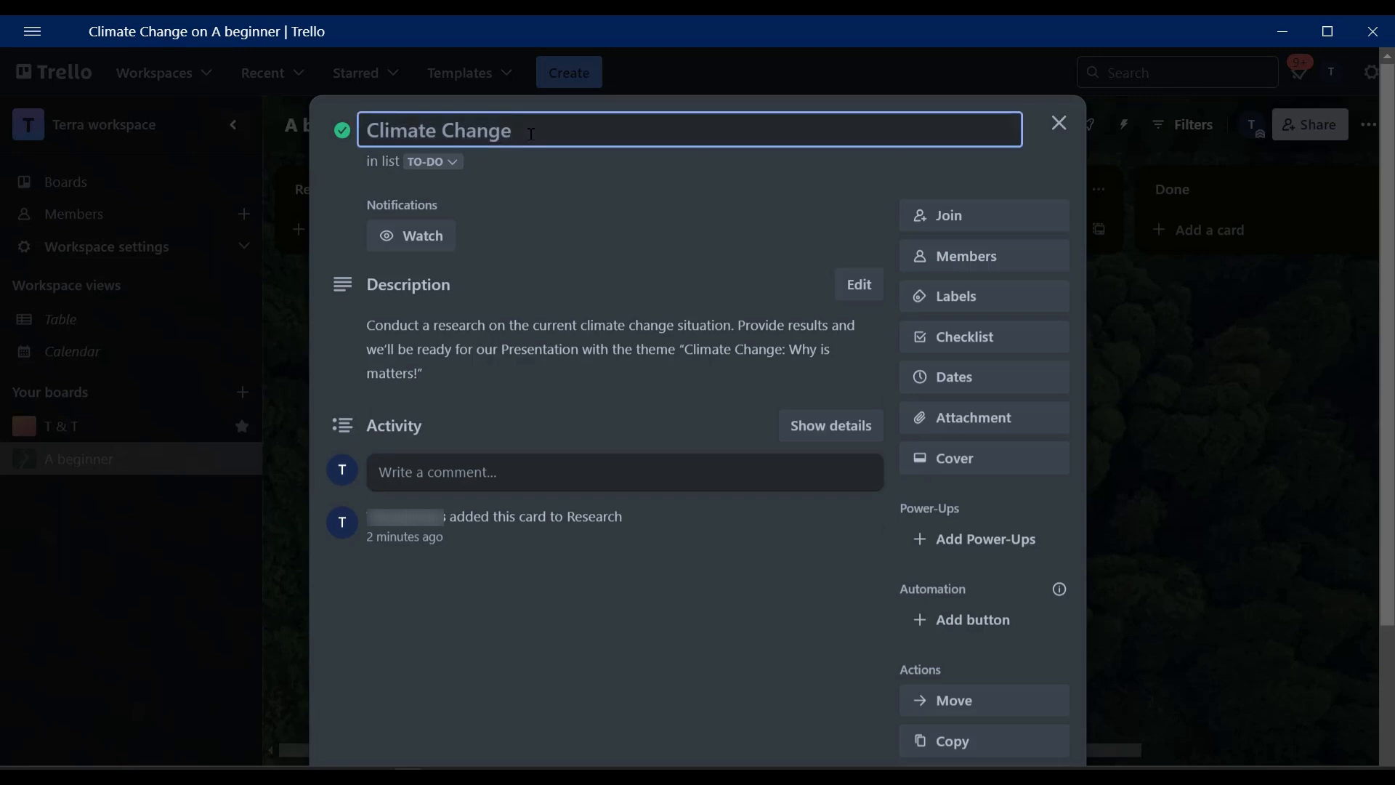
pyautogui.write(': Why it ma')
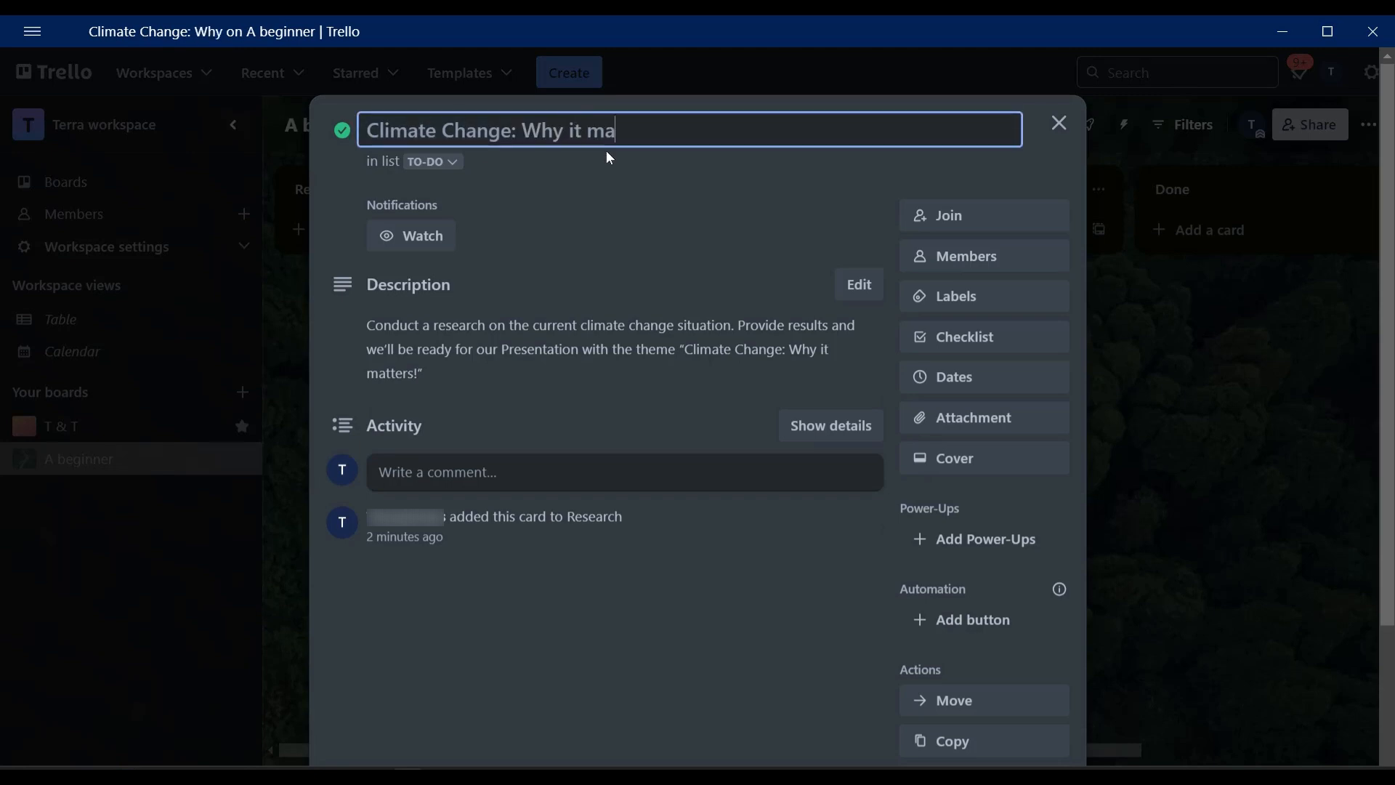
pyautogui.write('tters!')
pyautogui.press('Return')
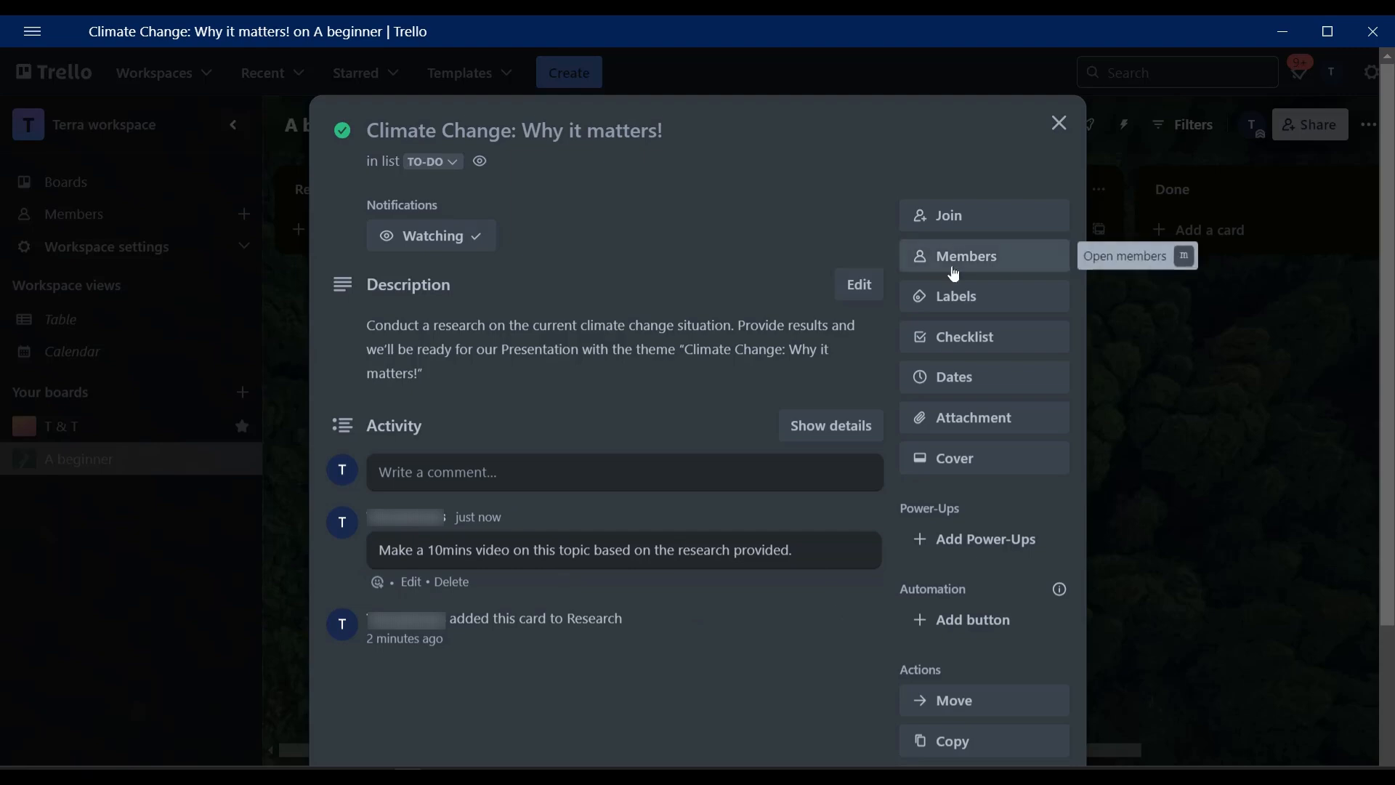
pyautogui.click(1200, 450)
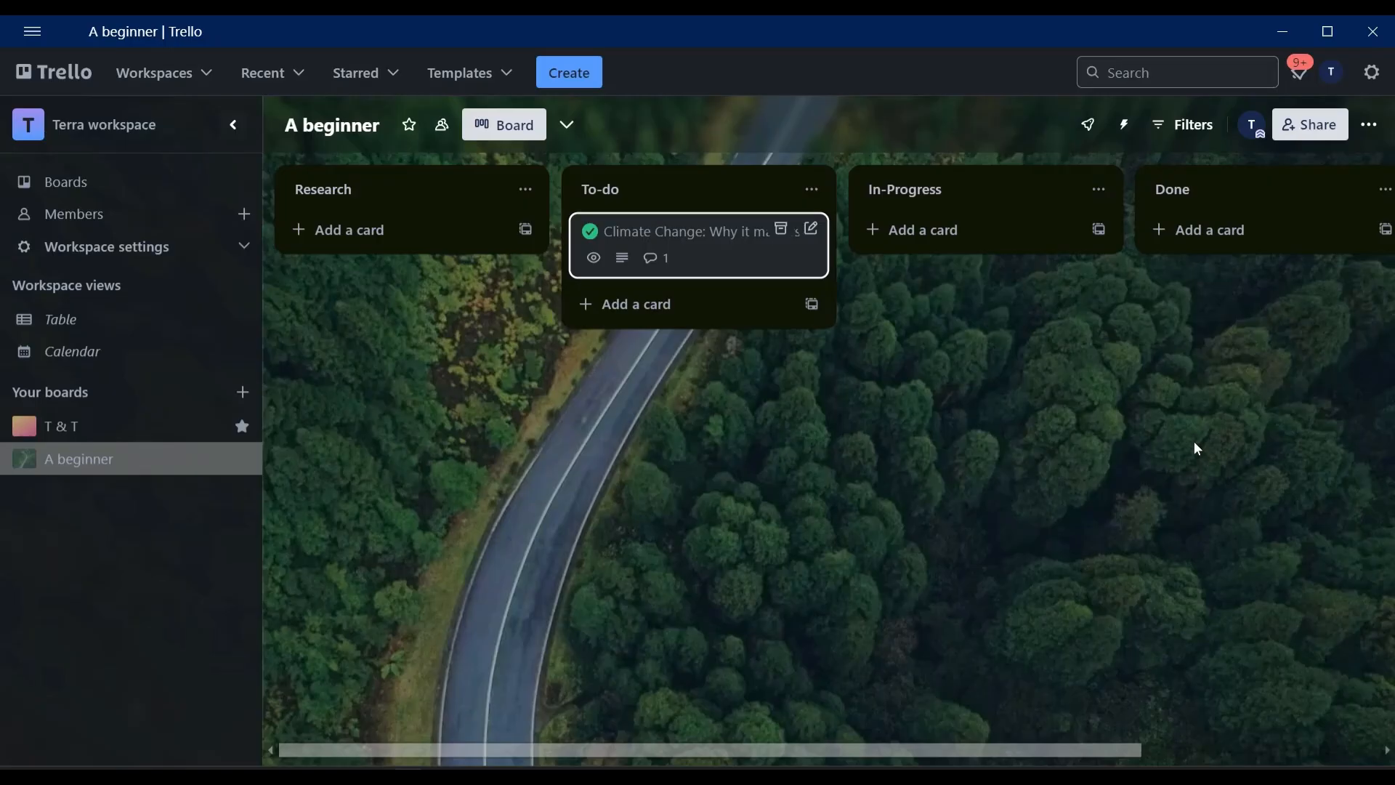
pyautogui.click(731, 262)
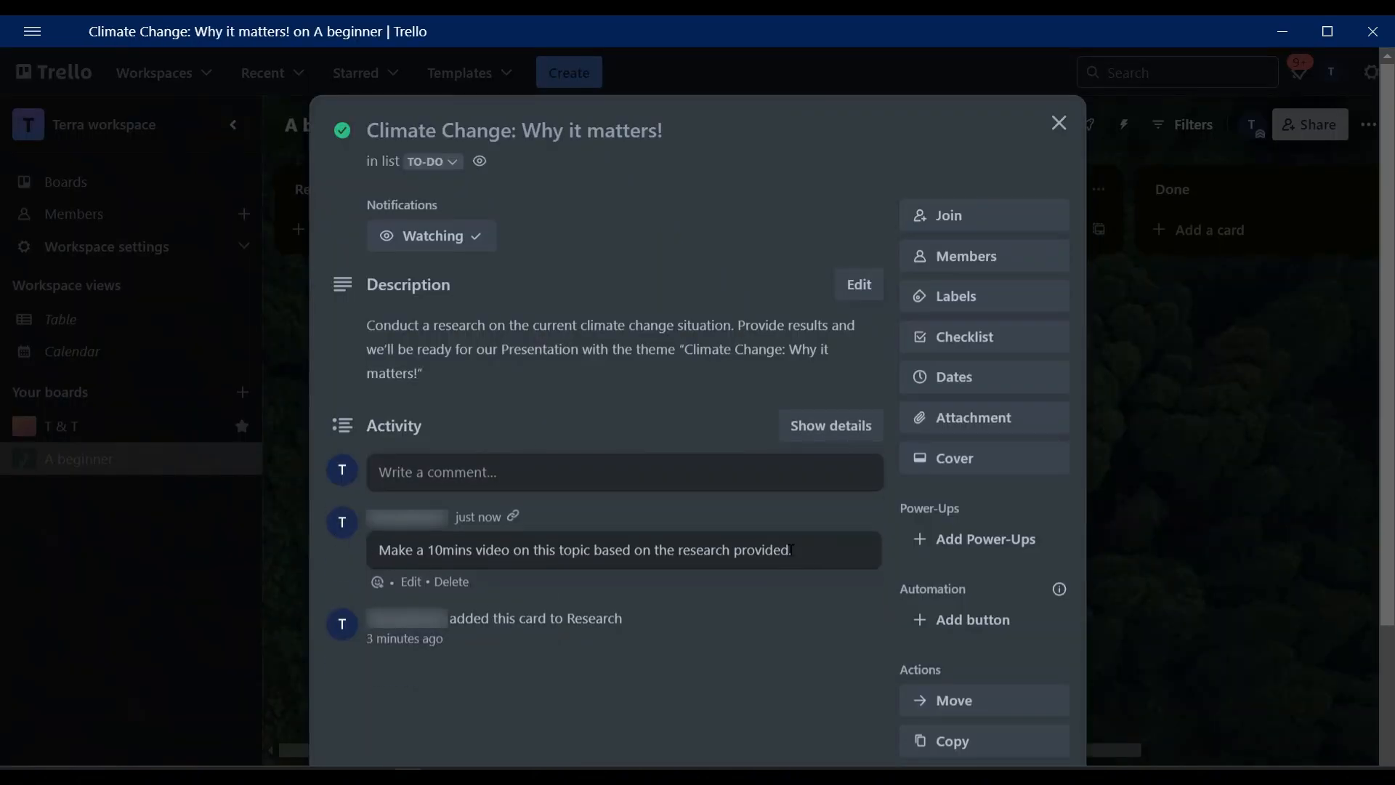
pyautogui.click(411, 582)
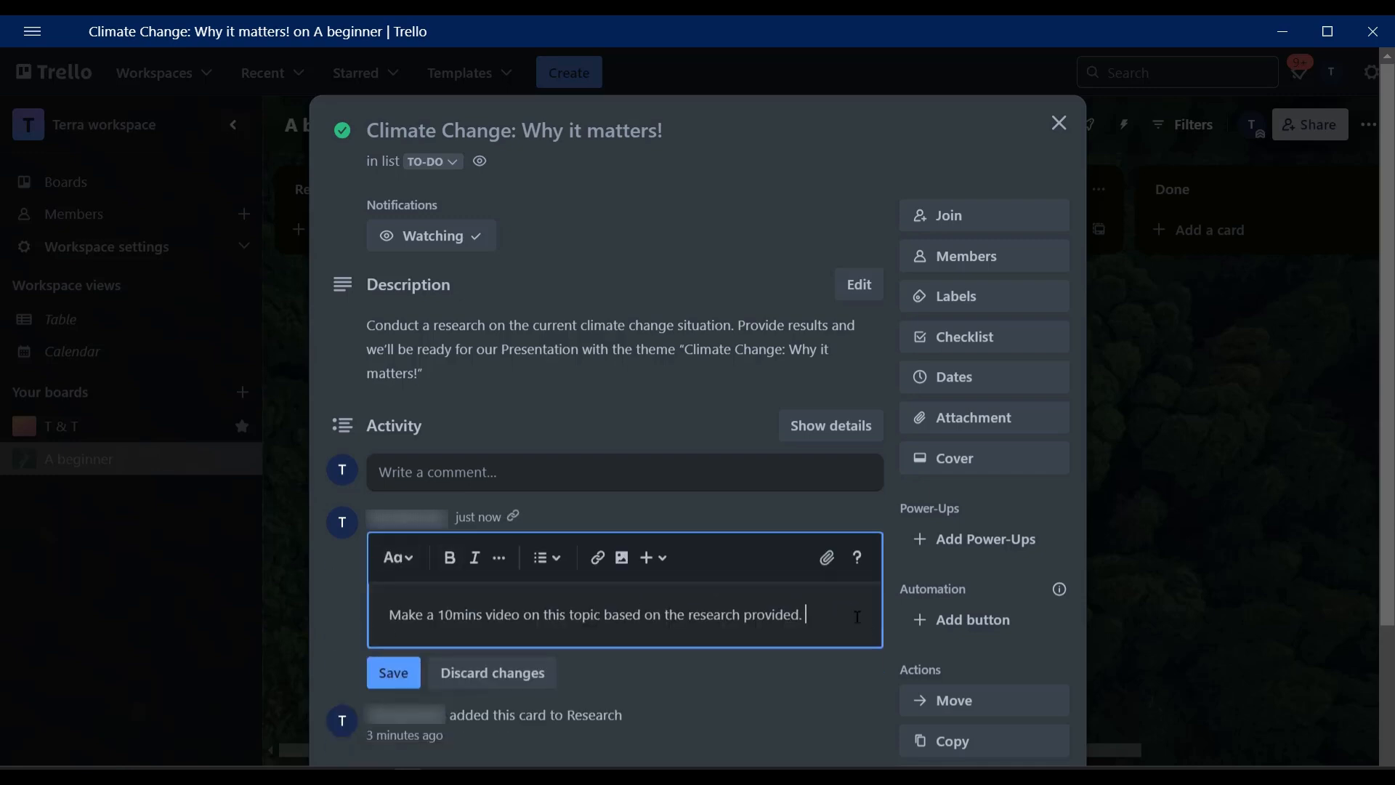
pyautogui.write('@')
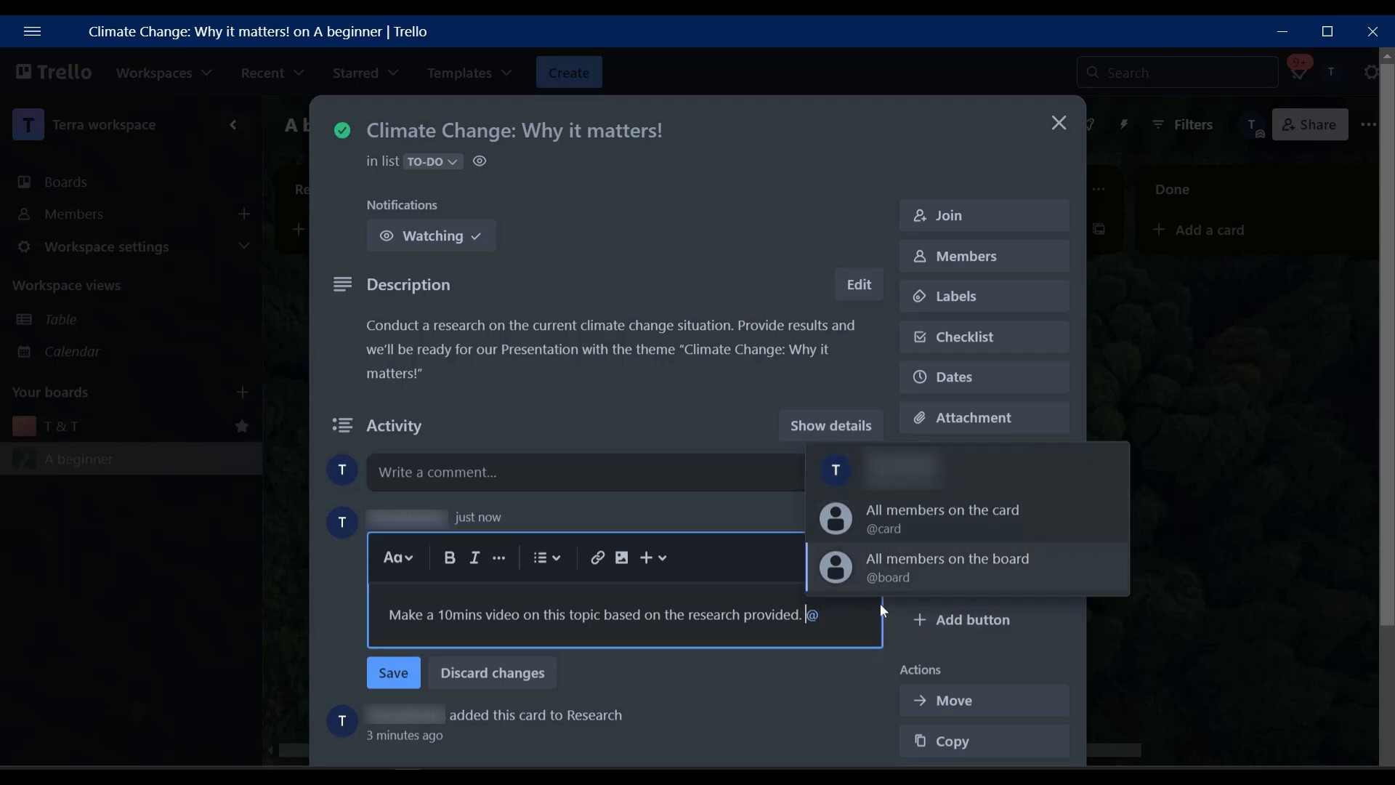
pyautogui.press('Return')
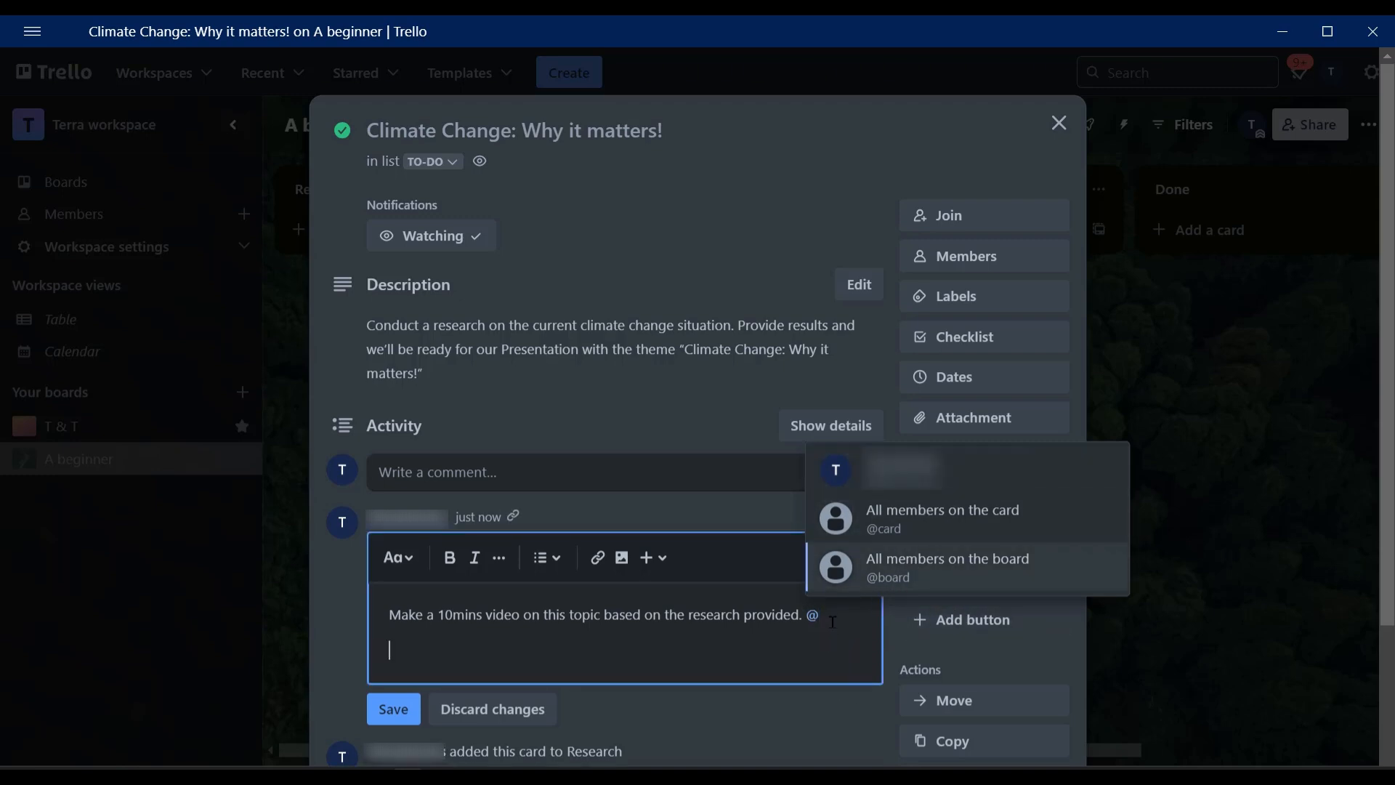
pyautogui.press('BackSpace')
pyautogui.press('BackSpace')
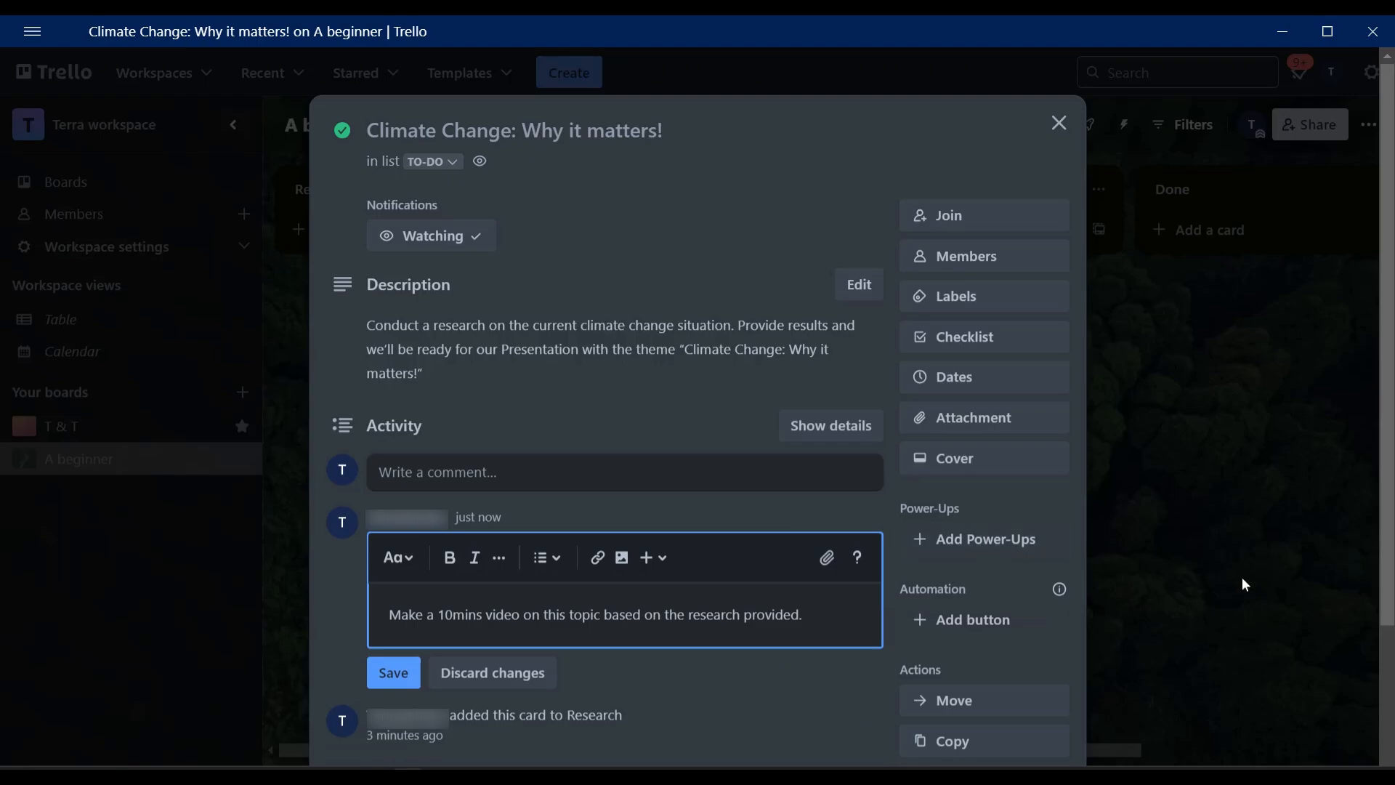
pyautogui.click(1243, 584)
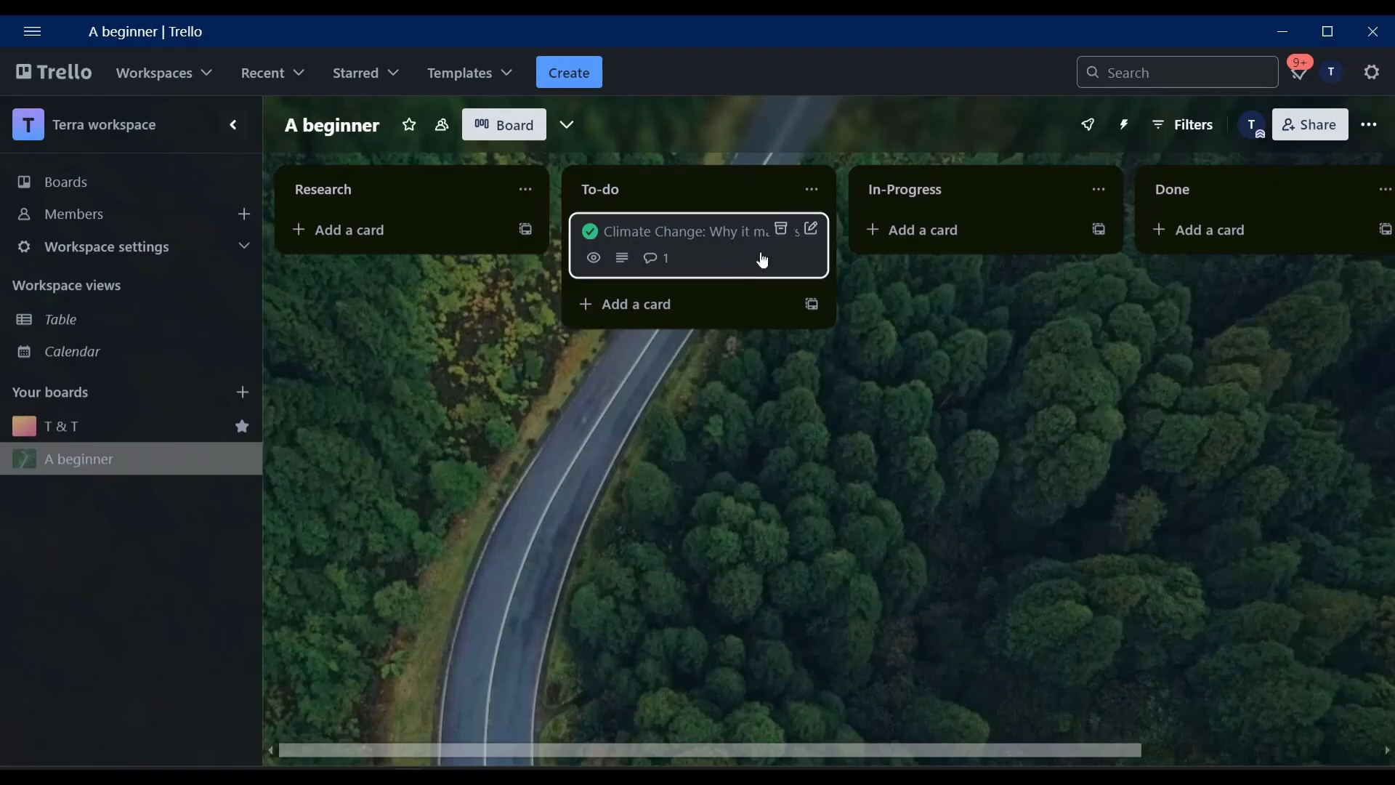
# Move the Climate Change: Why it matters! card from To-do to the Done list.
pyautogui.moveTo(720, 256); pyautogui.dragTo(1066, 243)
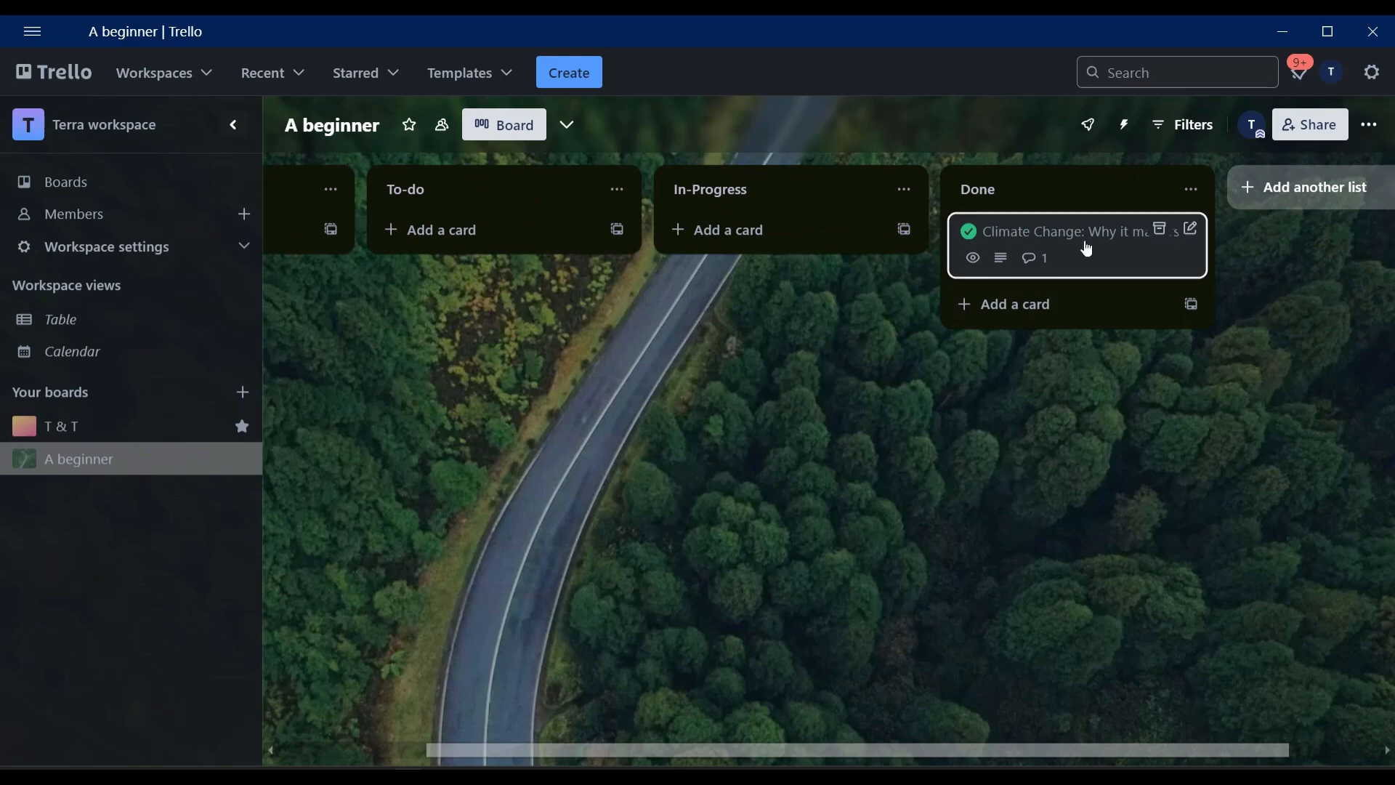
pyautogui.hscroll(2, 1087, 230)
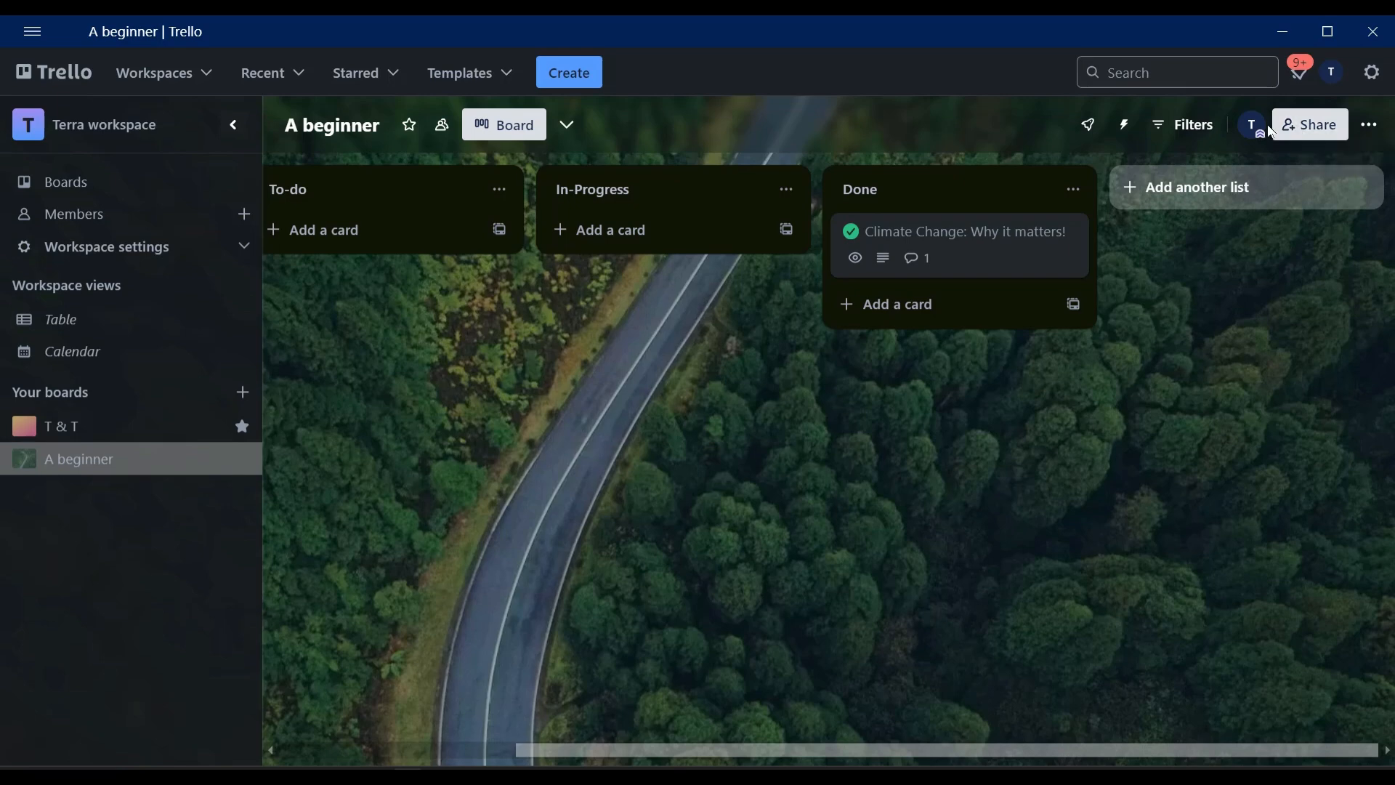
pyautogui.click(1370, 128)
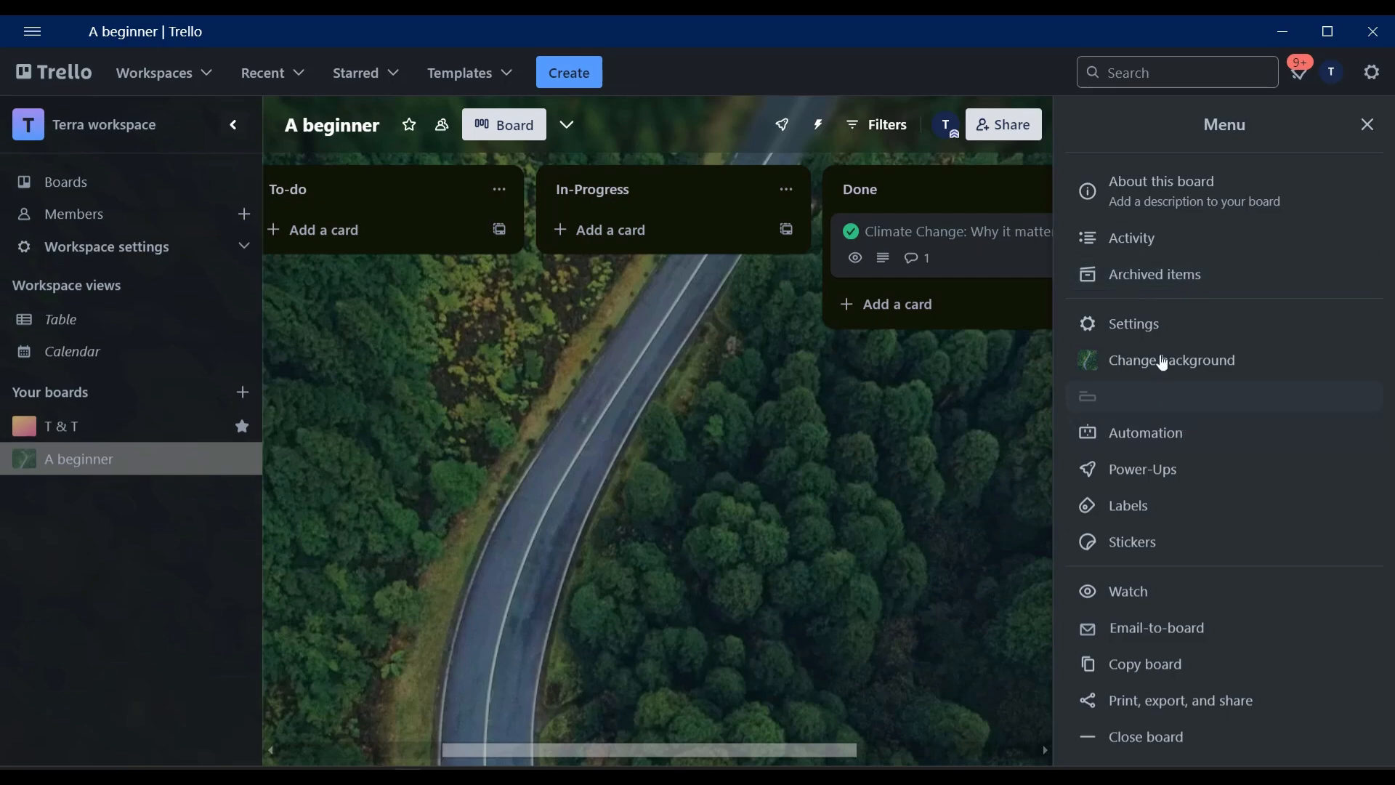
pyautogui.click(918, 465)
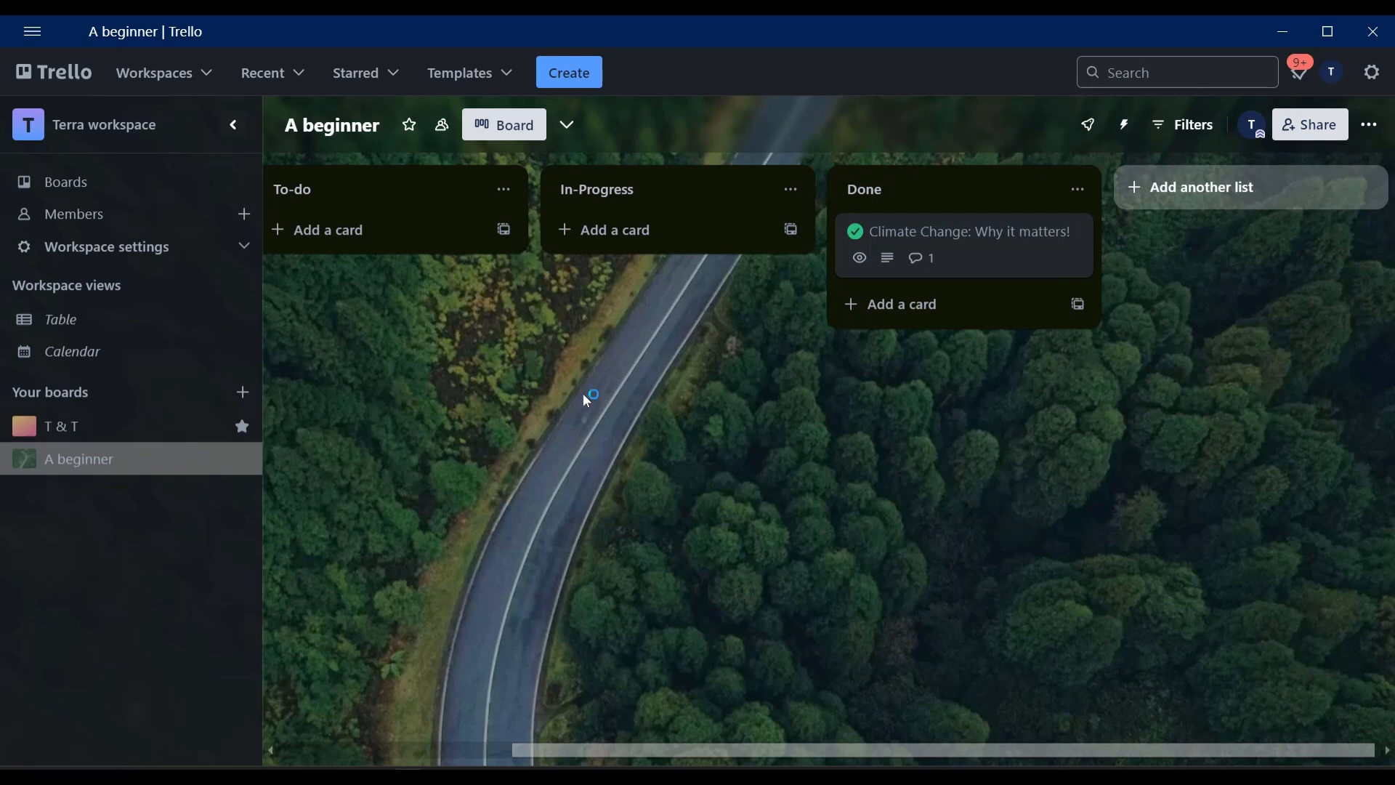
pyautogui.moveTo(783, 736); pyautogui.dragTo(538, 742)
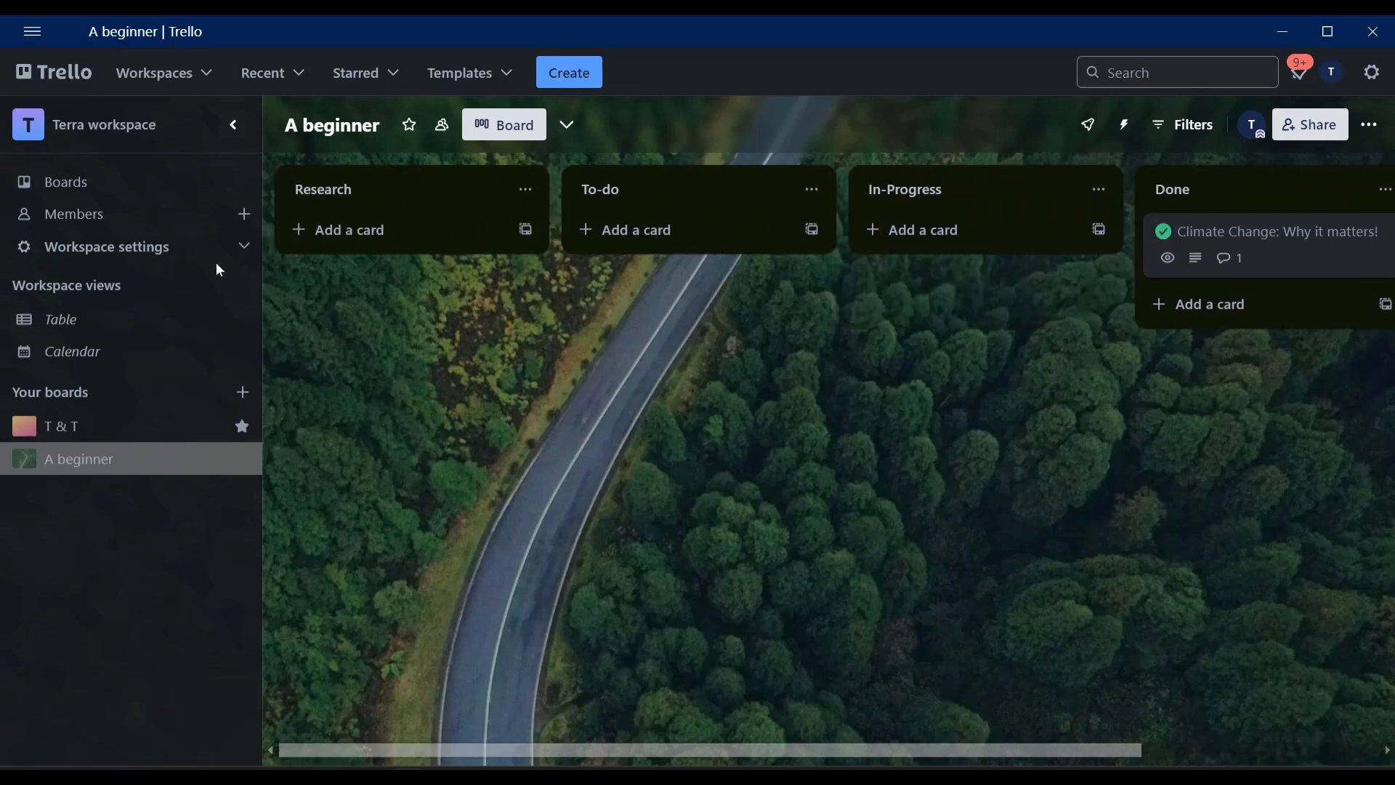
# Create a board titled "A beginner's Research" in Terra workspace from the Daily Task Management Template.
pyautogui.click(49, 192)
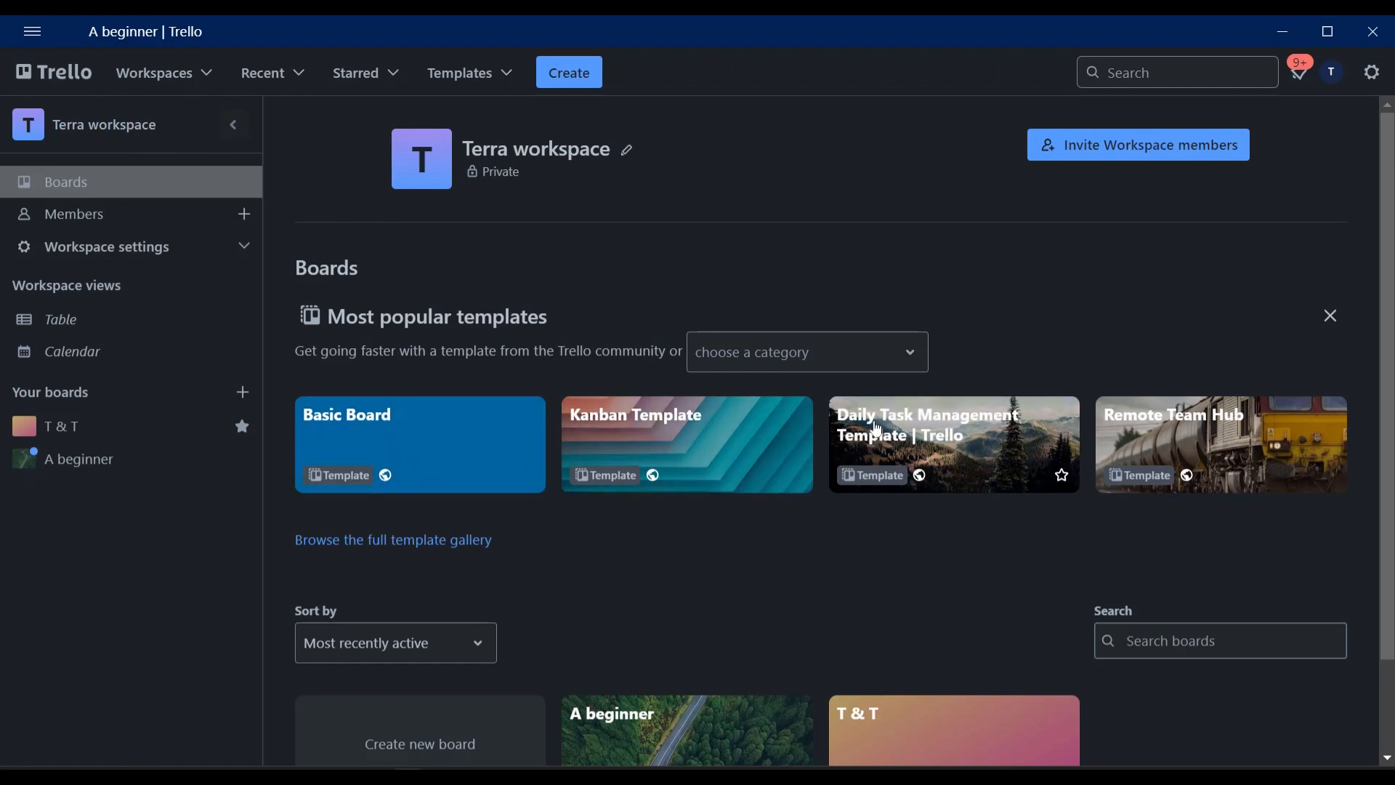
pyautogui.click(982, 443)
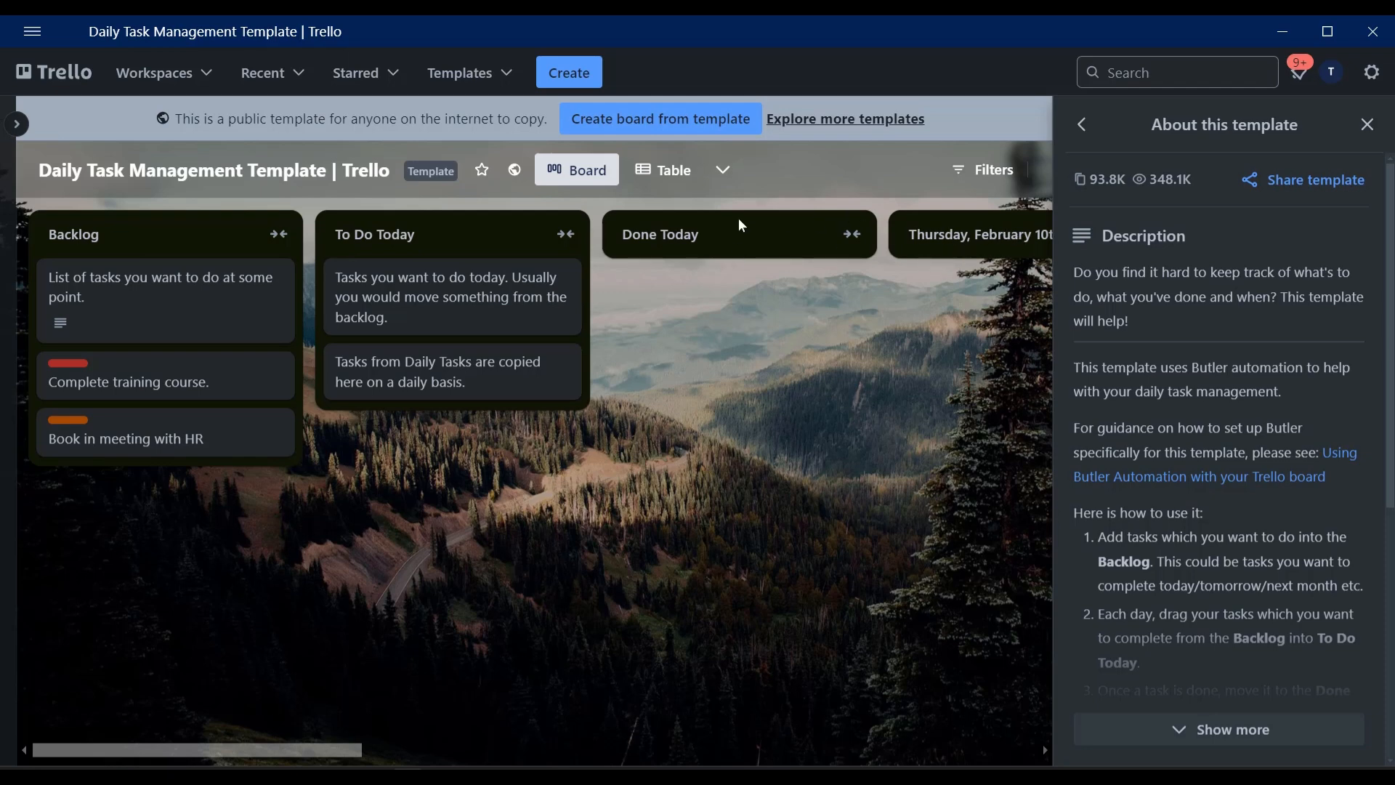
pyautogui.press('Escape')
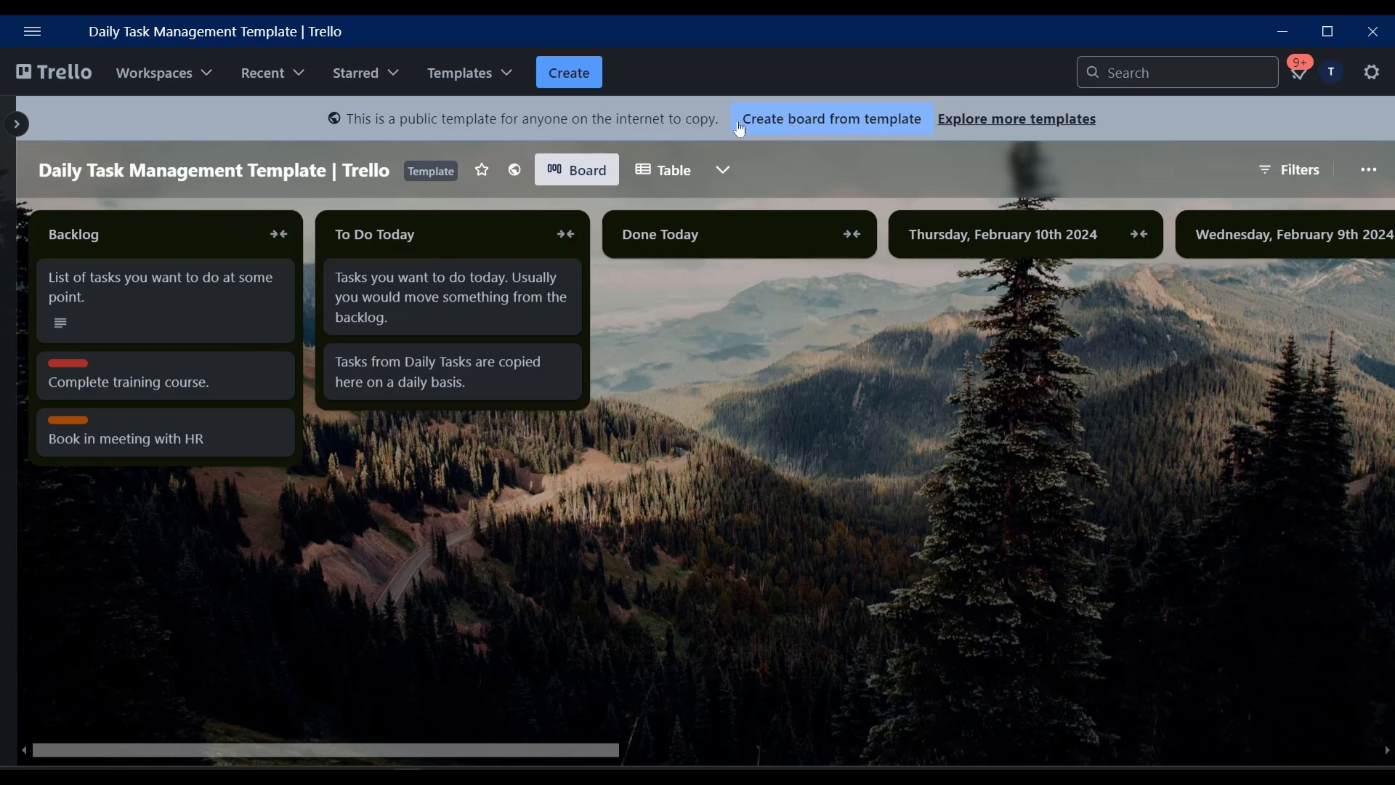
pyautogui.click(870, 126)
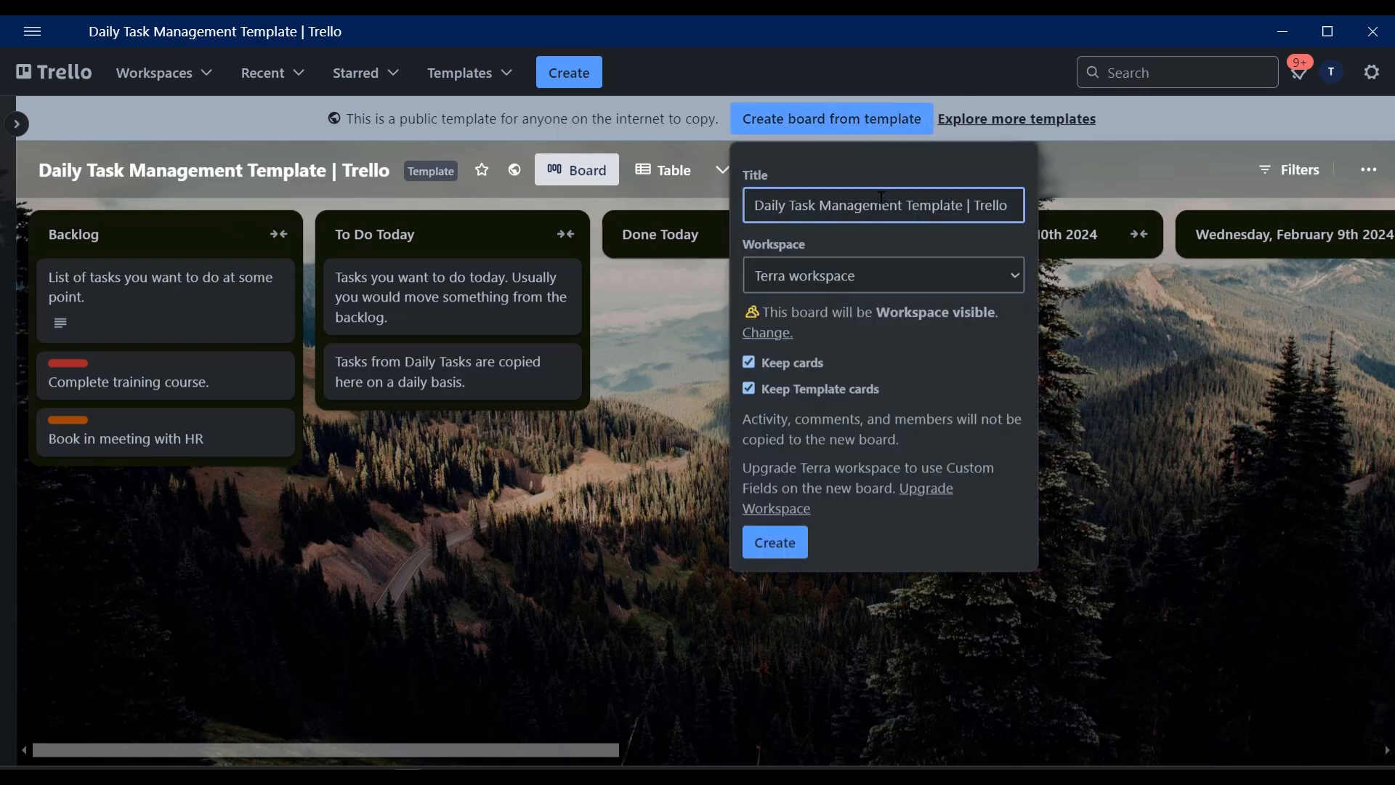
pyautogui.hotkey('ctrl', 'a')
pyautogui.write("A beginner's Research")
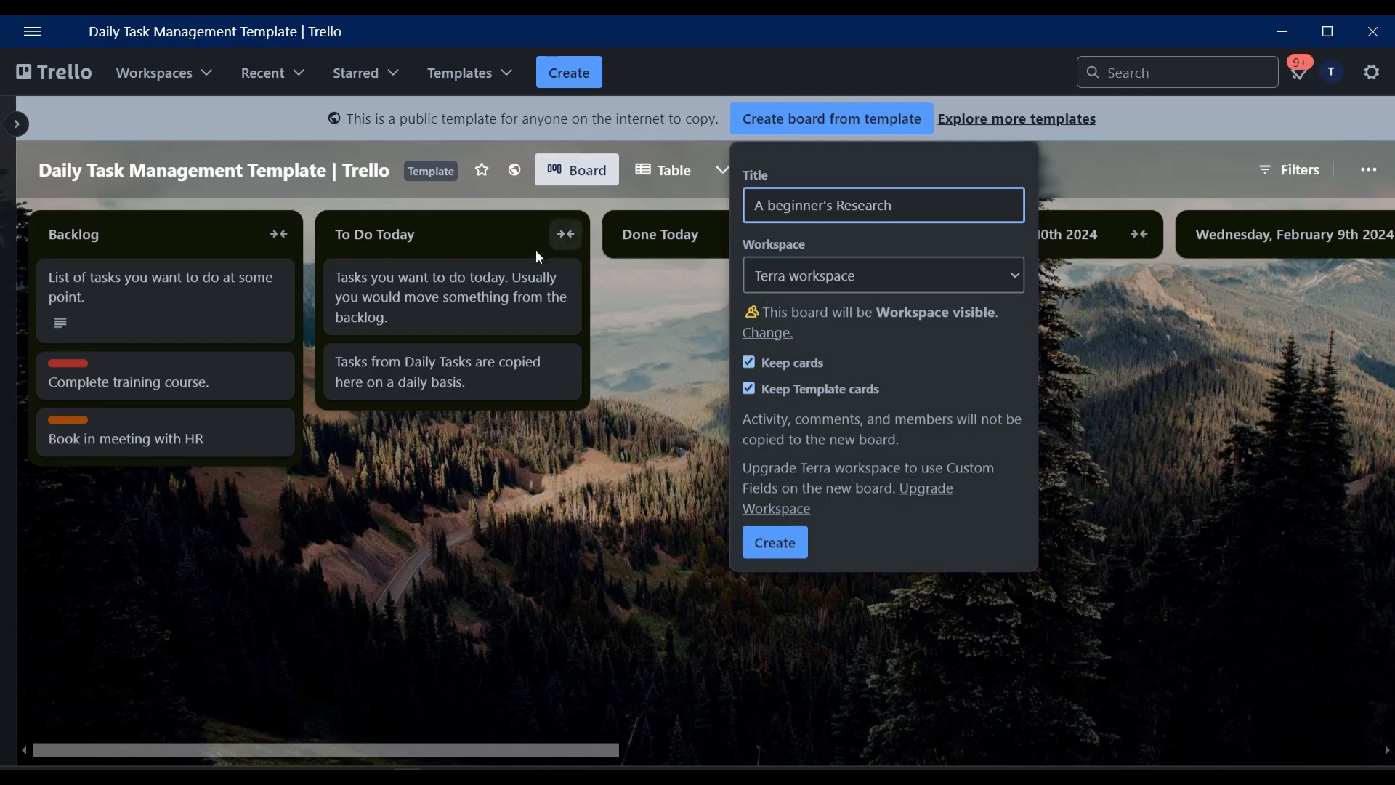
pyautogui.click(764, 544)
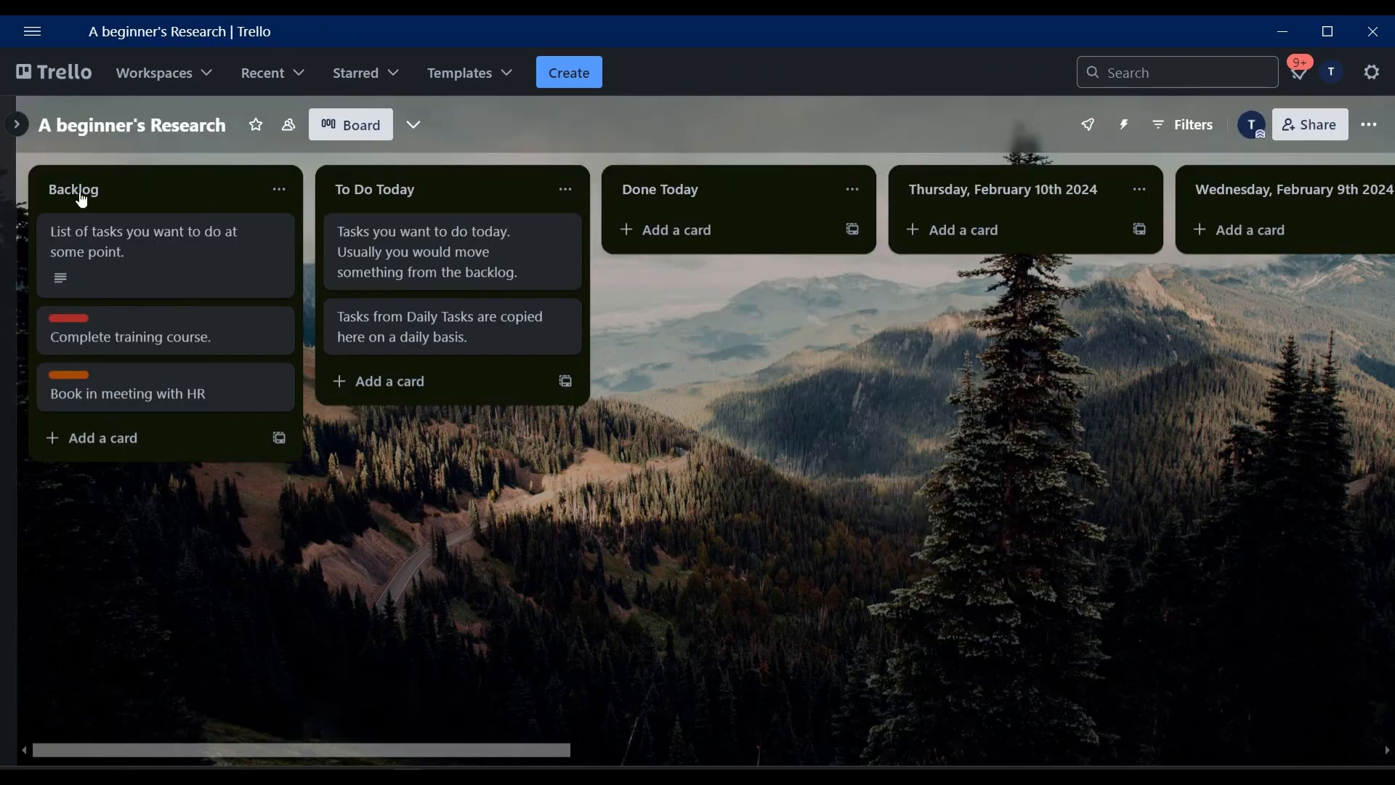
# Move the "Tasks you want to do today" card from To Do Today to the Thursday, February 10th 2024 list.
pyautogui.click(77, 188)
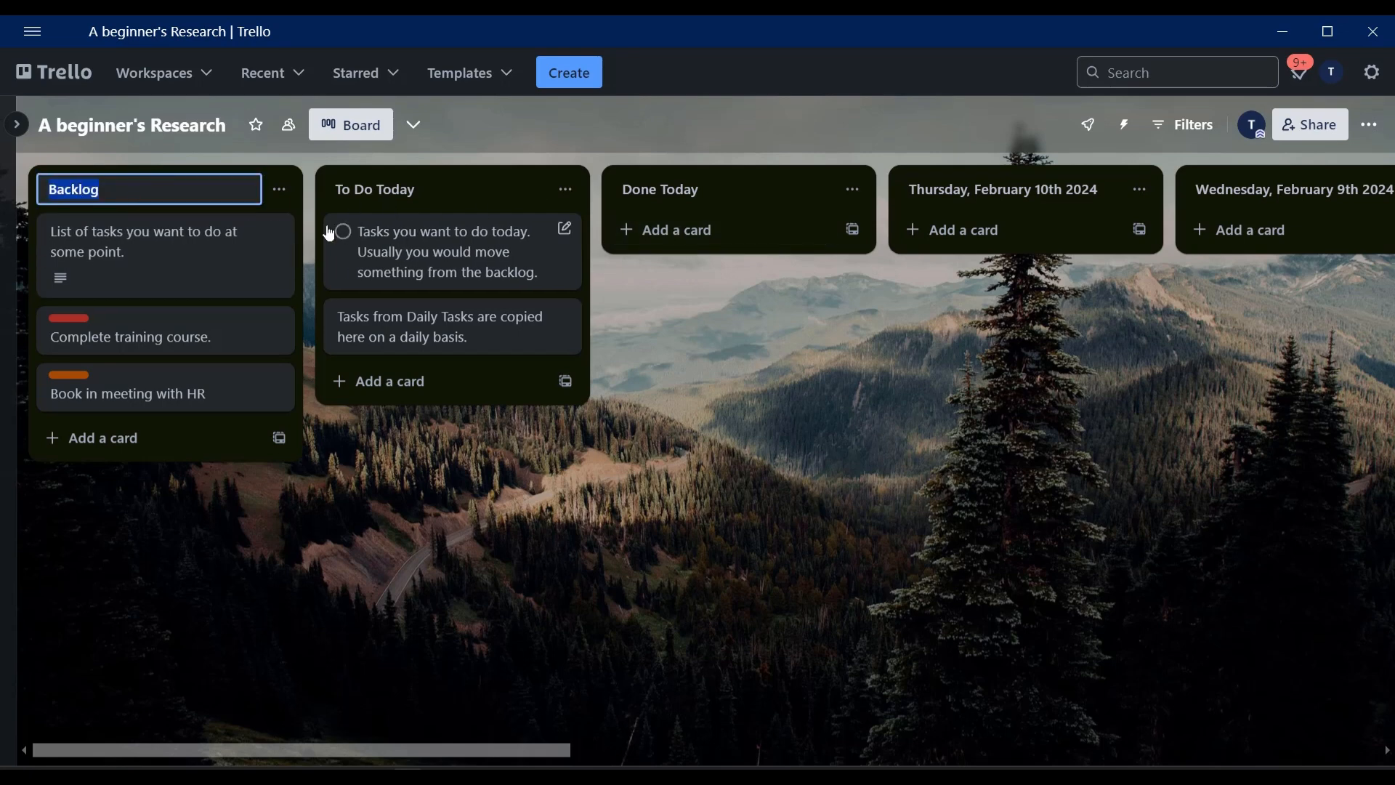
pyautogui.click(393, 195)
pyautogui.click(690, 196)
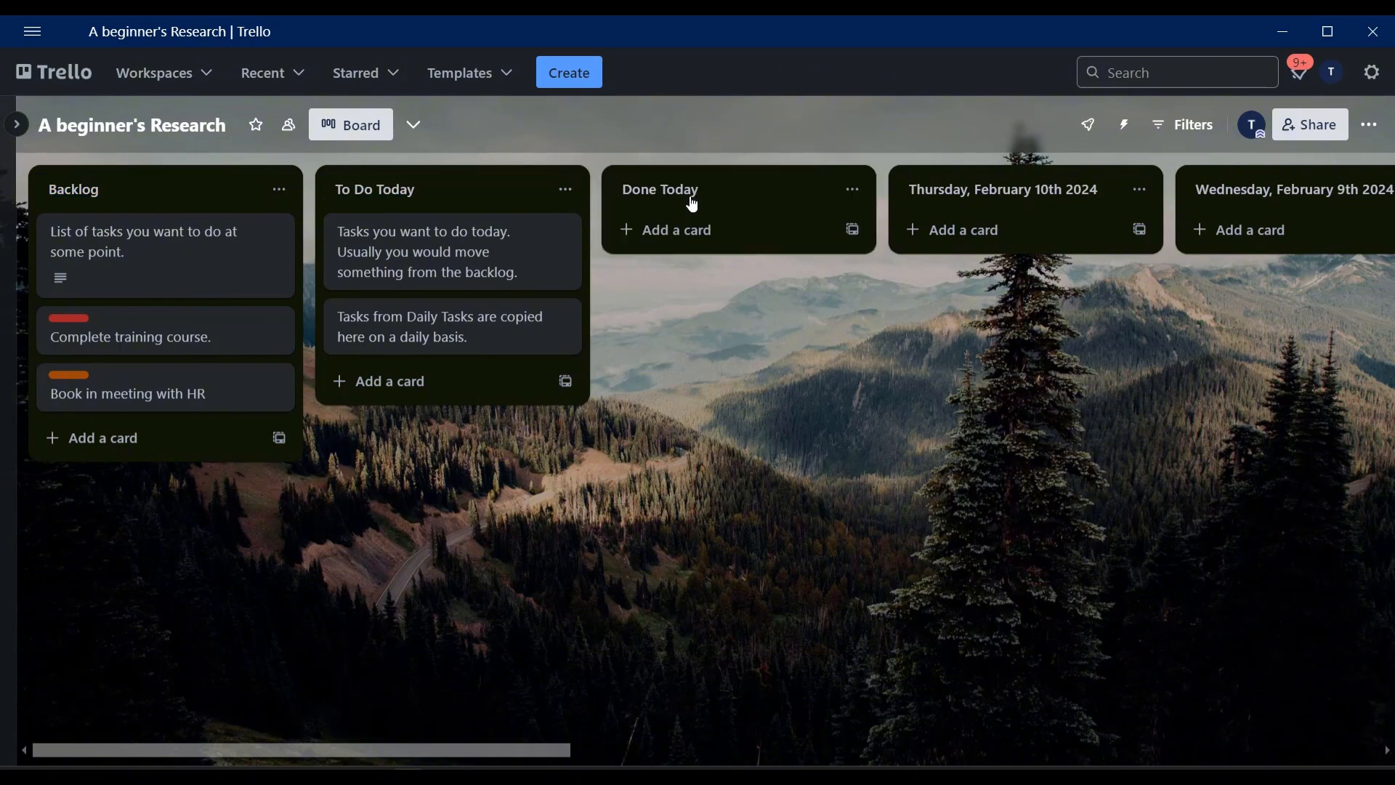
pyautogui.moveTo(416, 254); pyautogui.dragTo(988, 236)
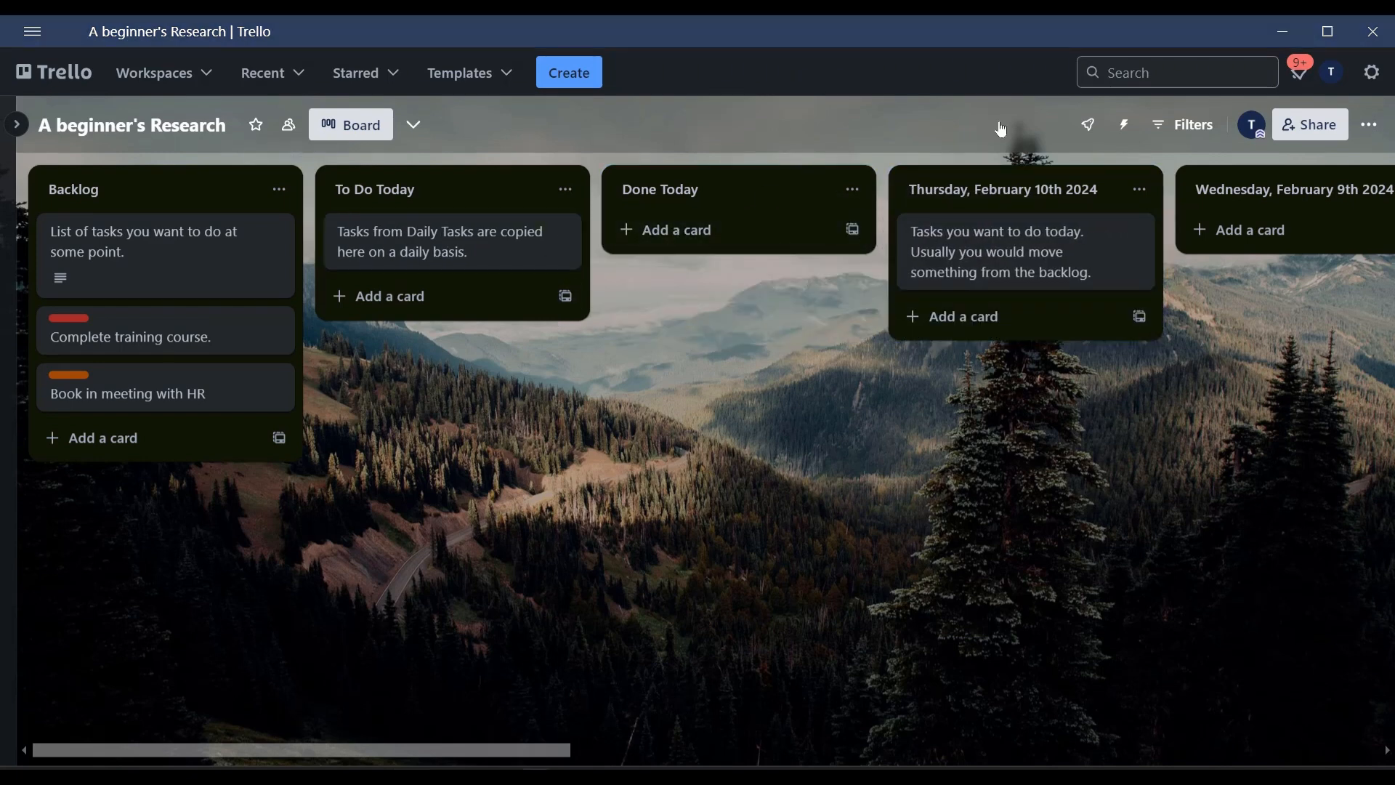
pyautogui.click(292, 129)
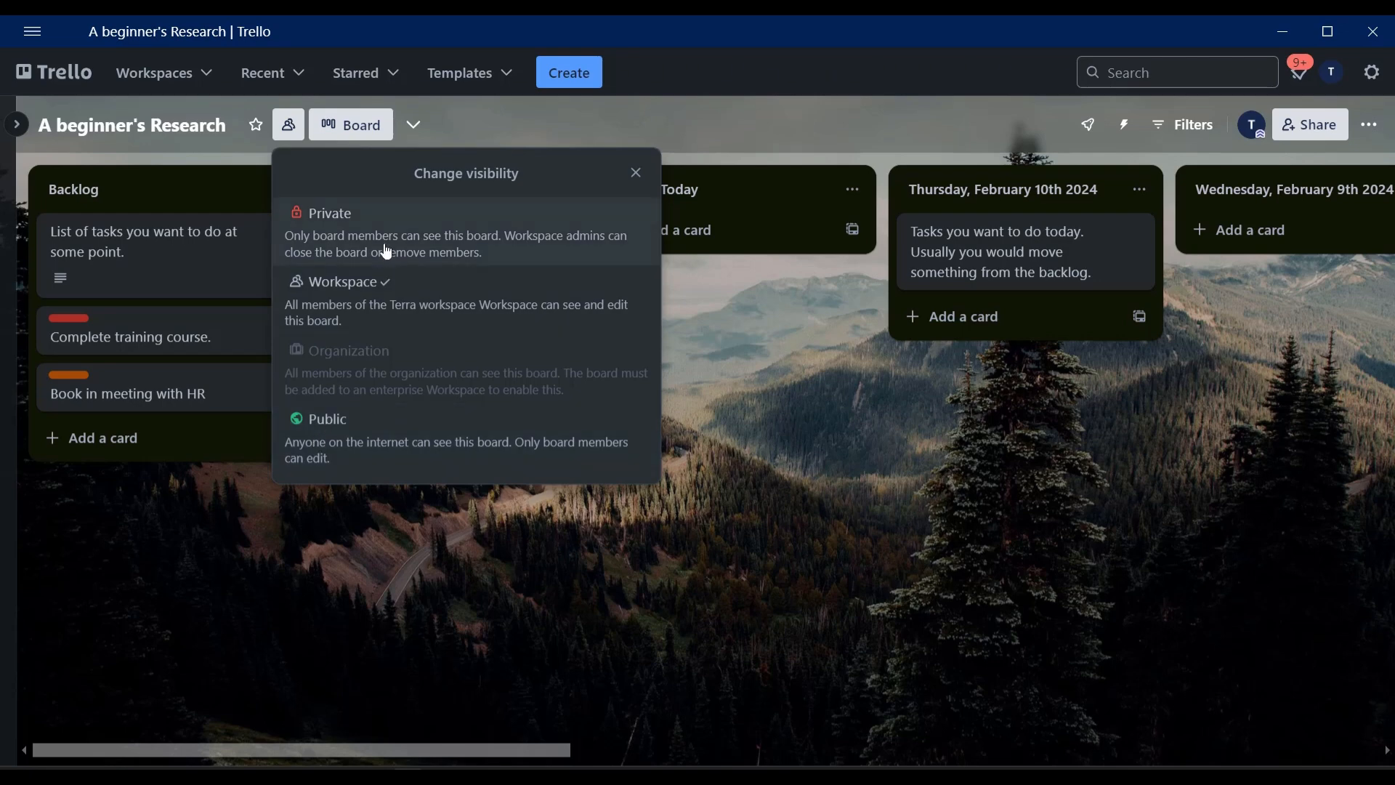
pyautogui.click(801, 370)
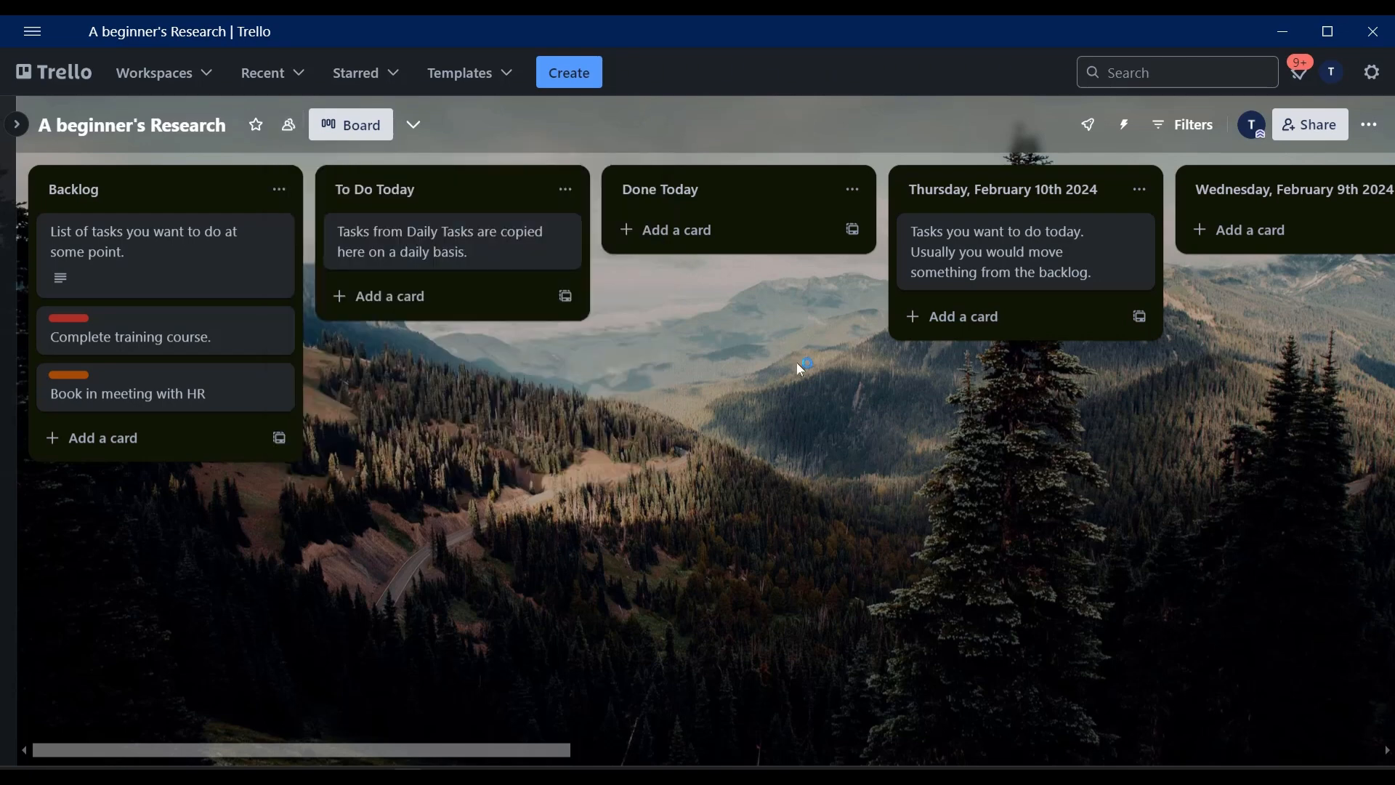
pyautogui.click(1124, 126)
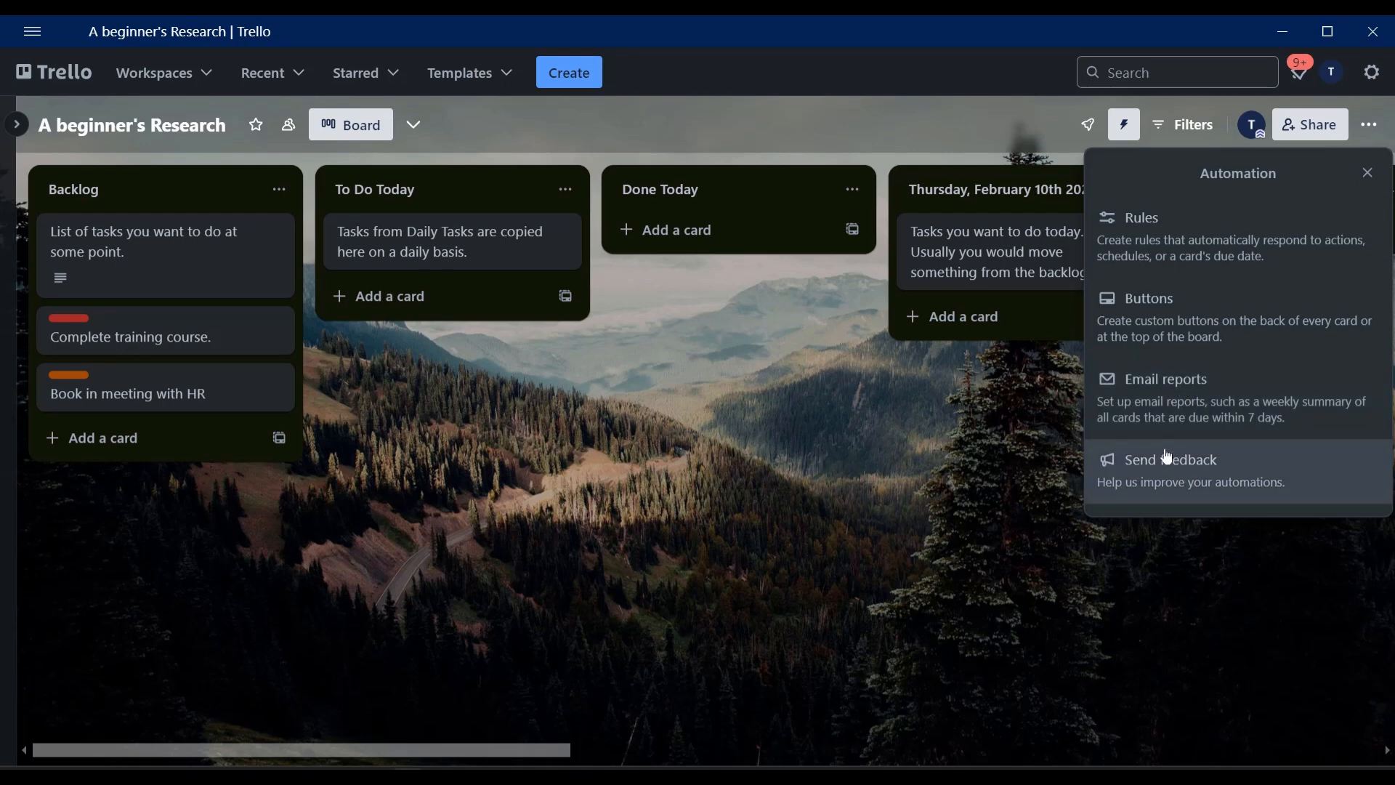
pyautogui.click(299, 73)
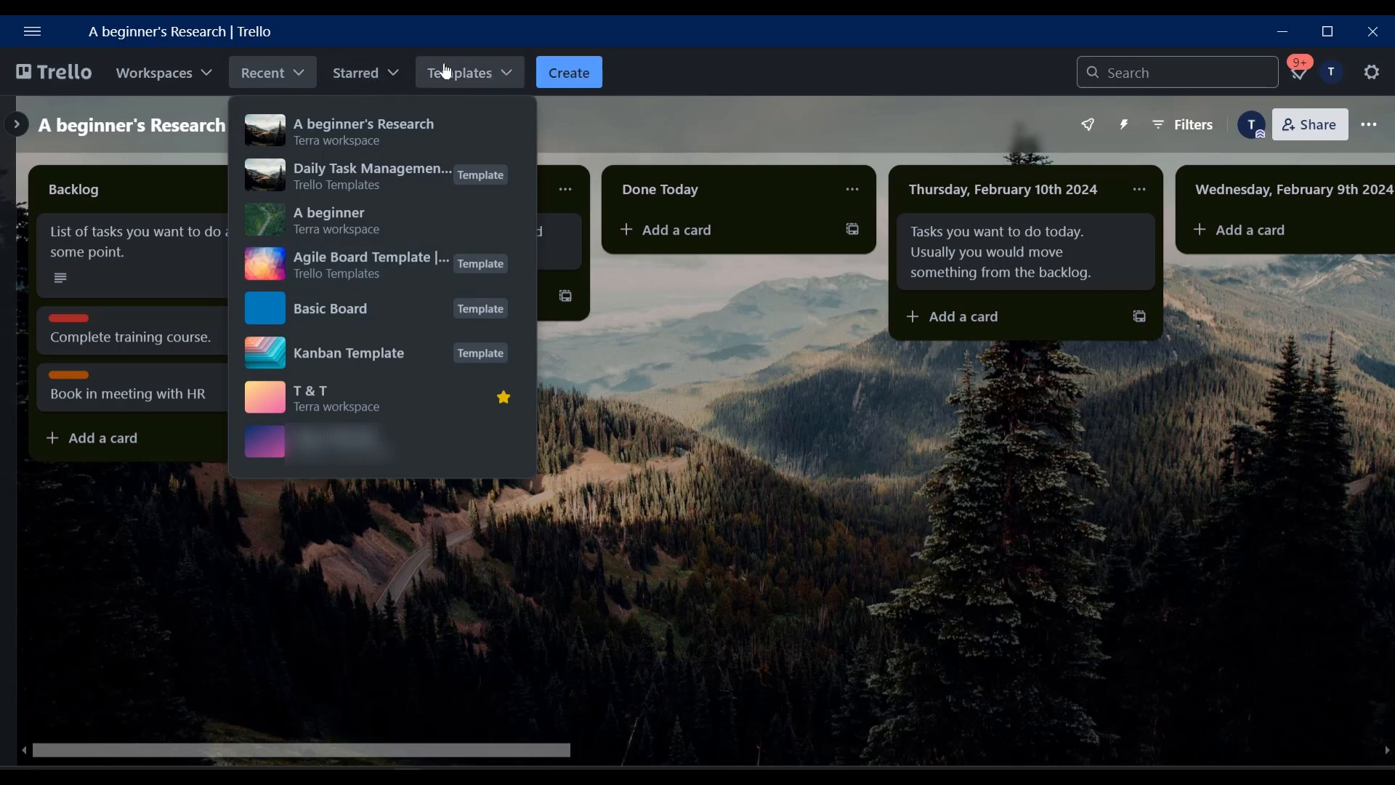
pyautogui.click(681, 63)
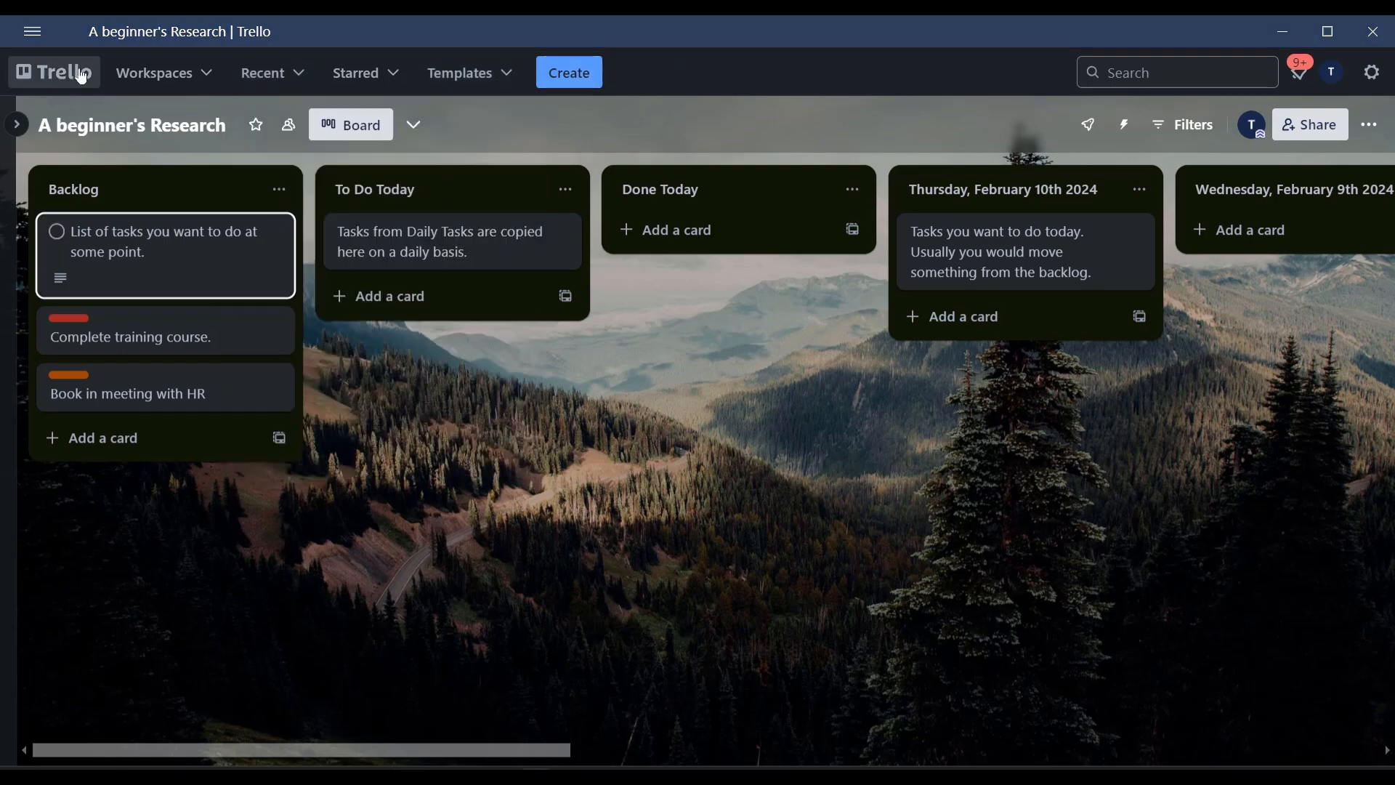
# Zoom the app view in twice.
pyautogui.click(37, 32)
pyautogui.moveTo(76, 48)
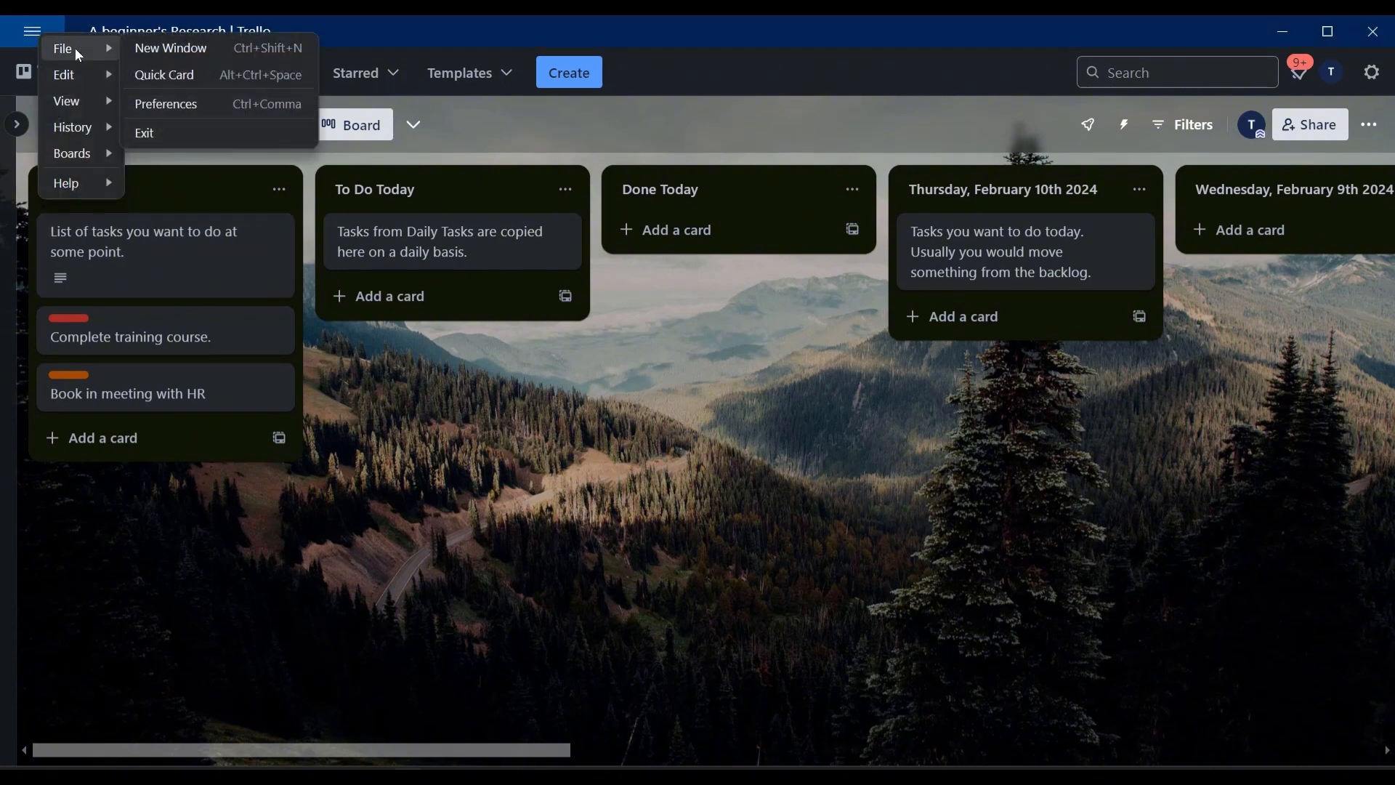
pyautogui.moveTo(84, 100)
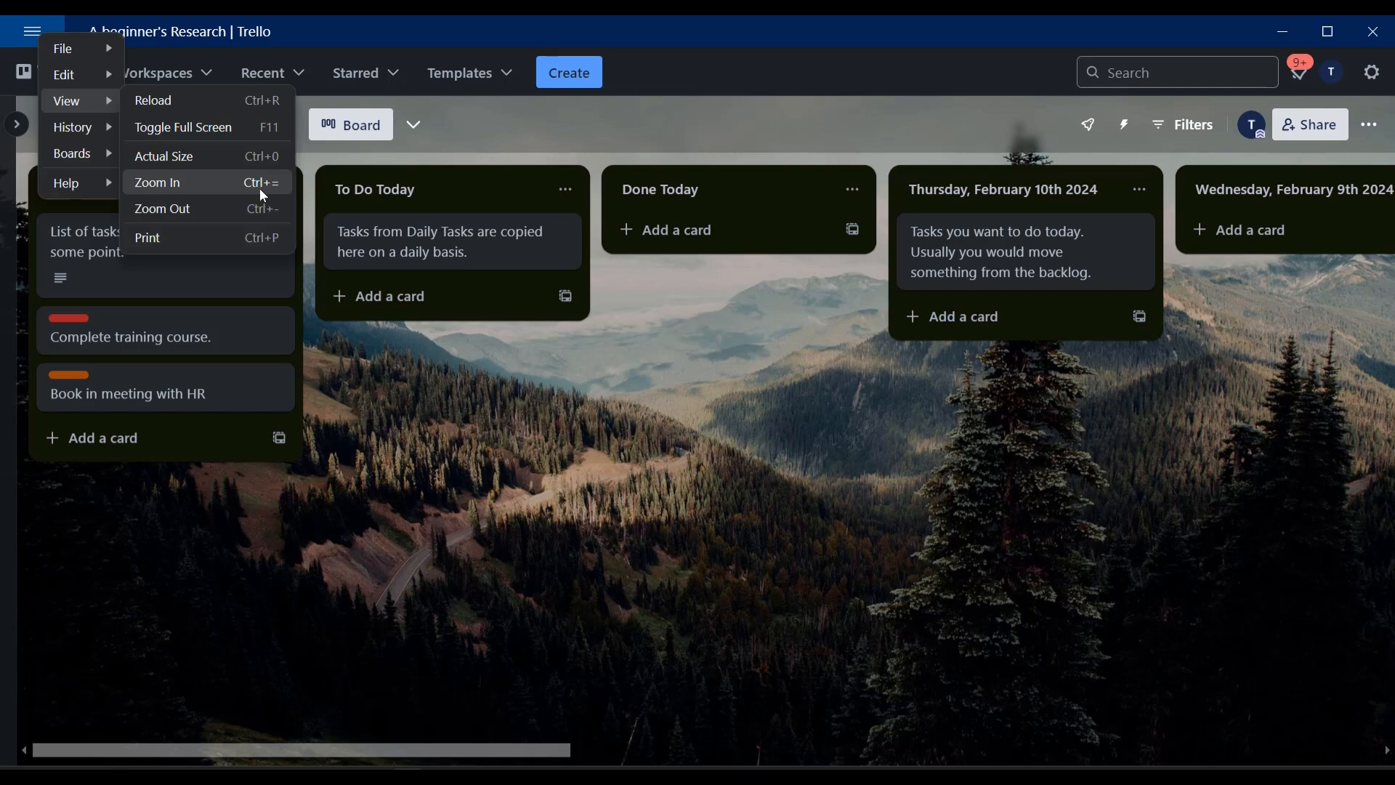
pyautogui.click(239, 185)
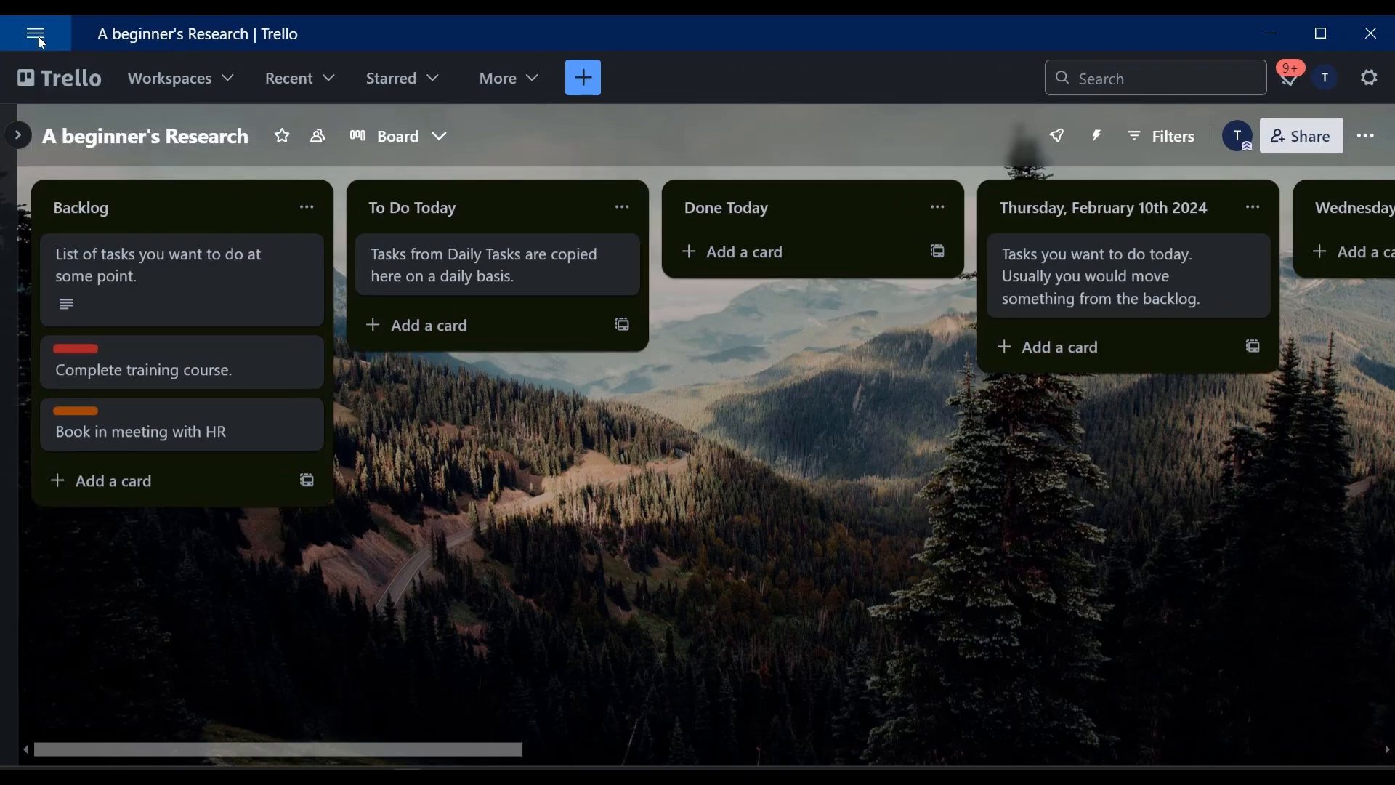
pyautogui.click(44, 34)
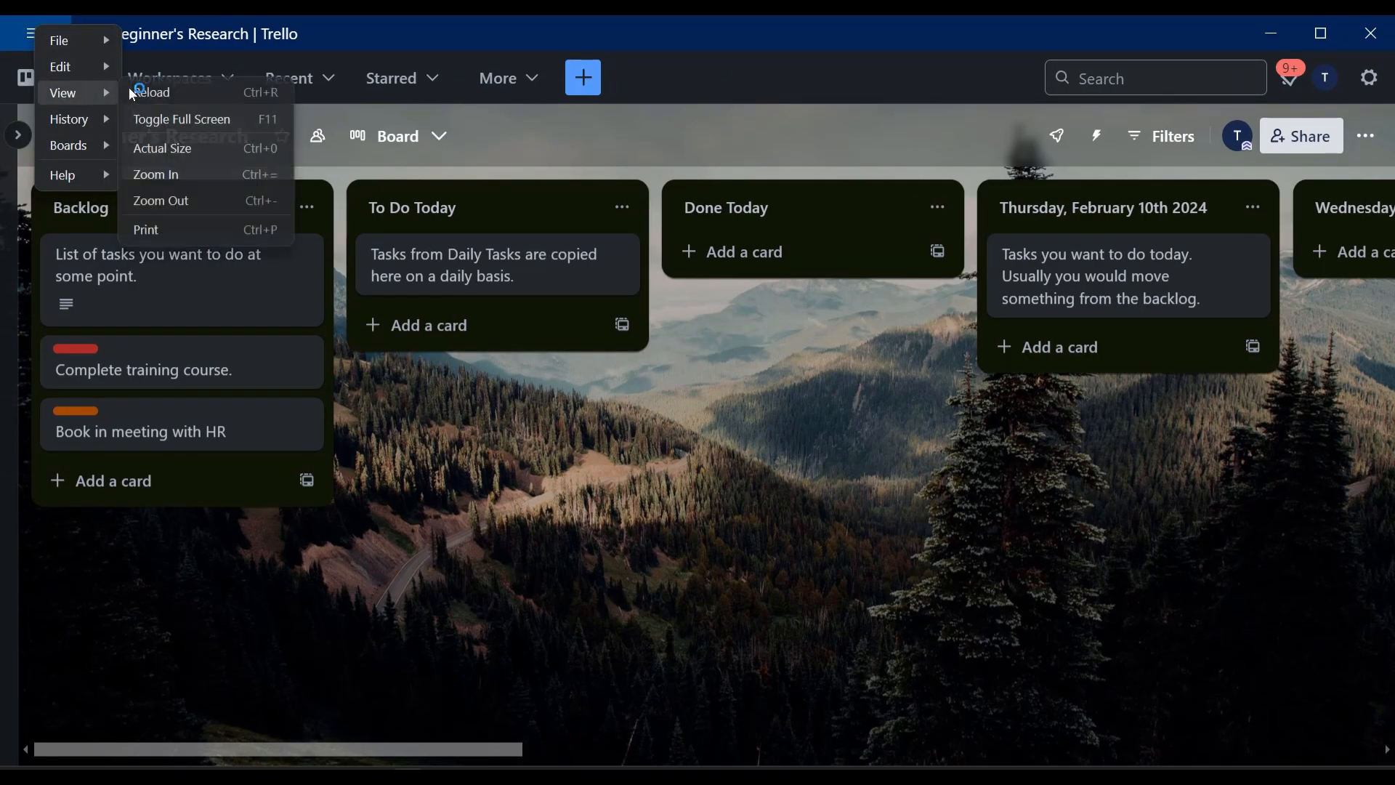
pyautogui.click(194, 172)
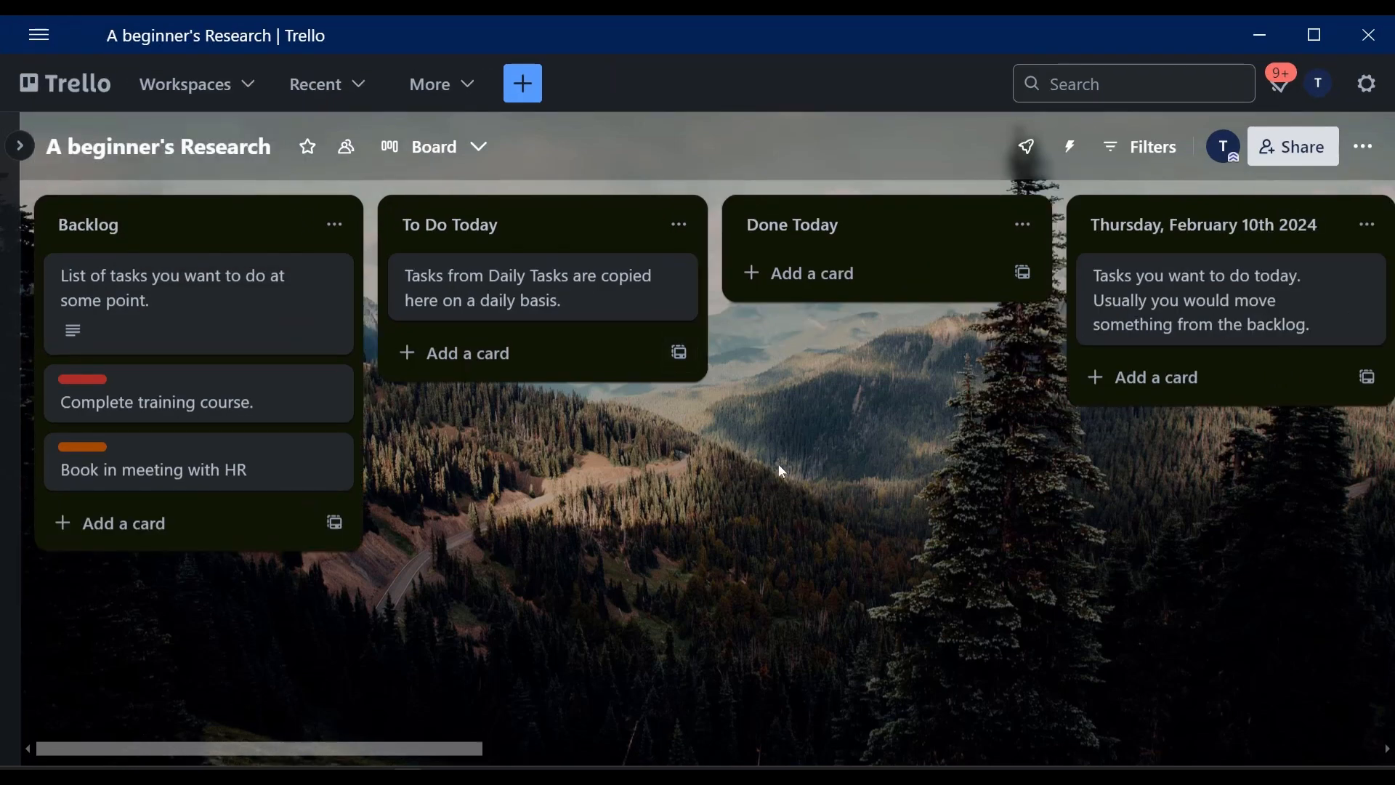
pyautogui.click(41, 34)
pyautogui.moveTo(87, 128)
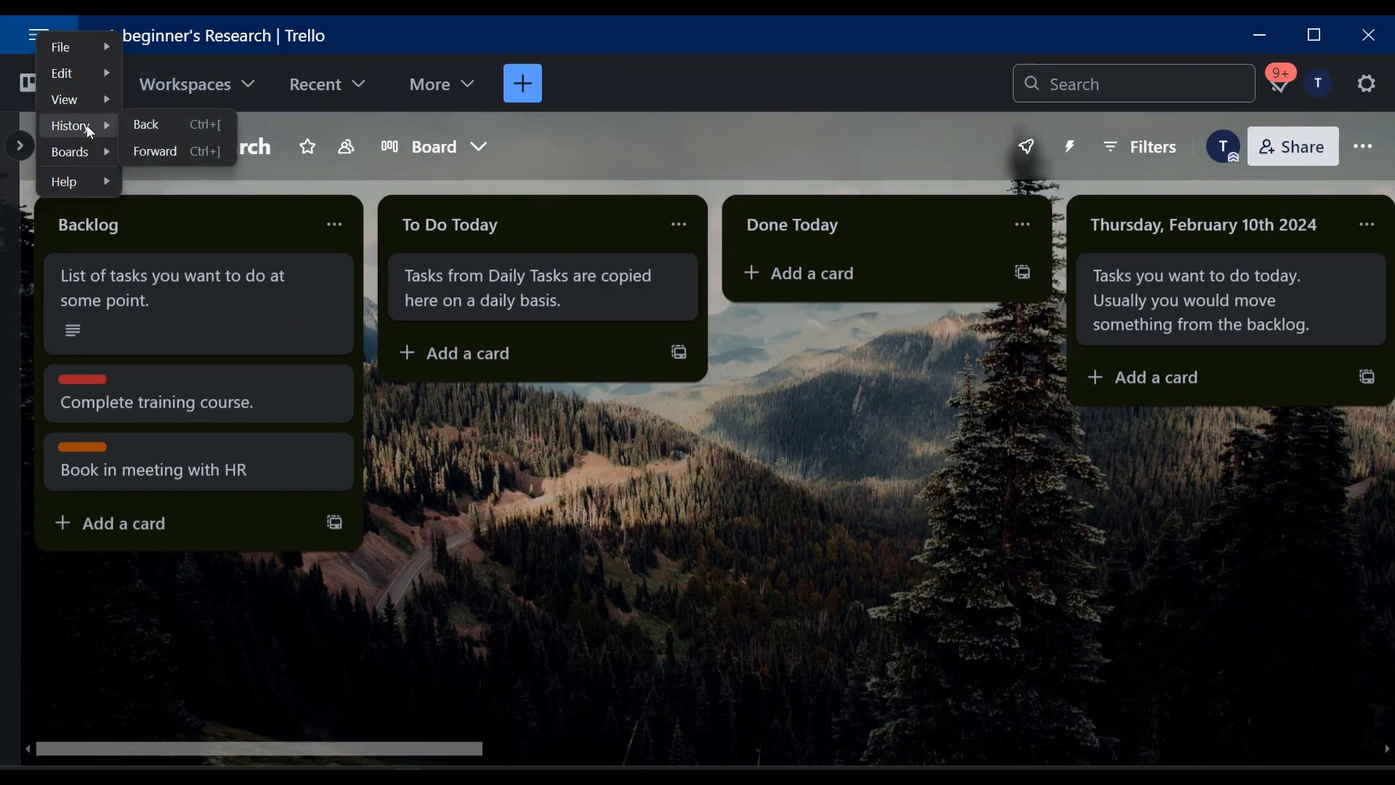
pyautogui.moveTo(80, 99)
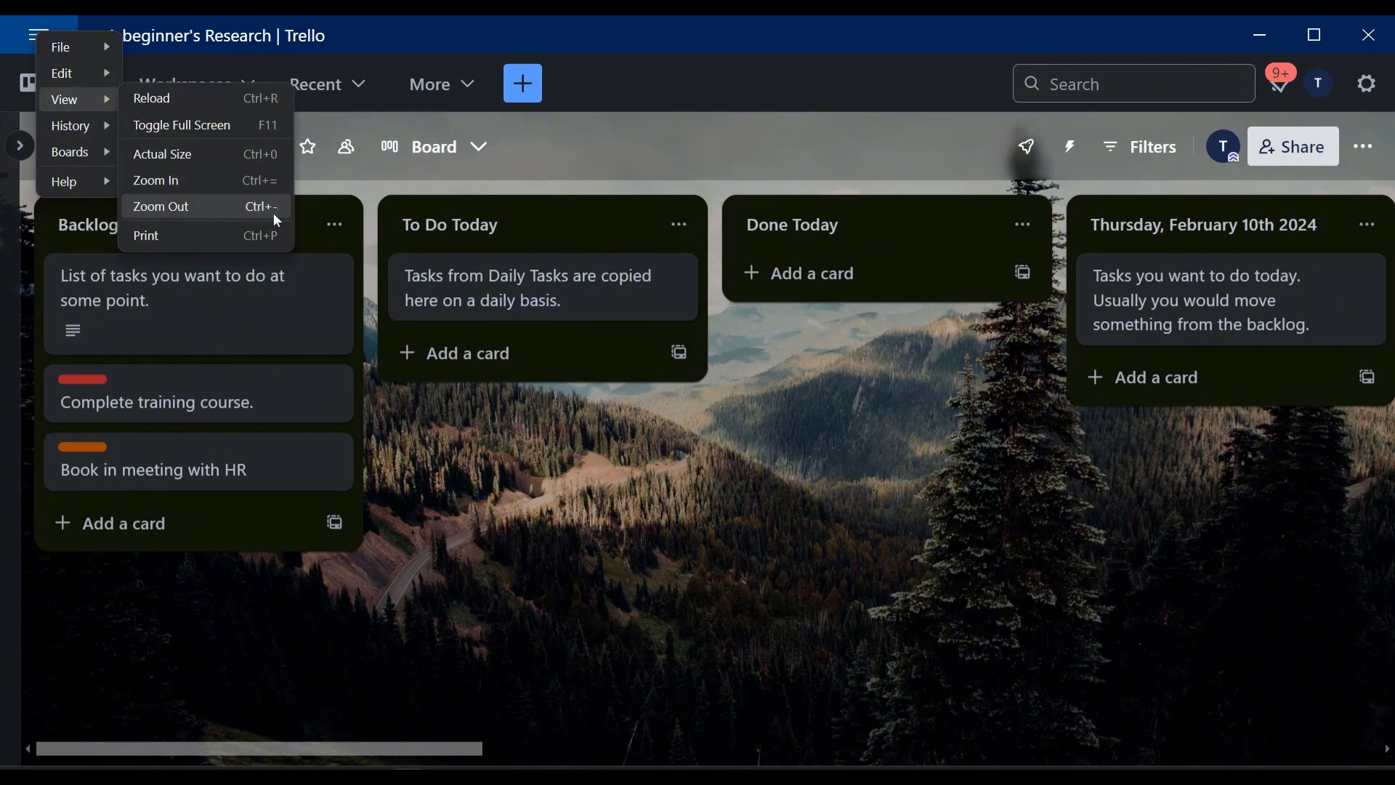
pyautogui.click(522, 487)
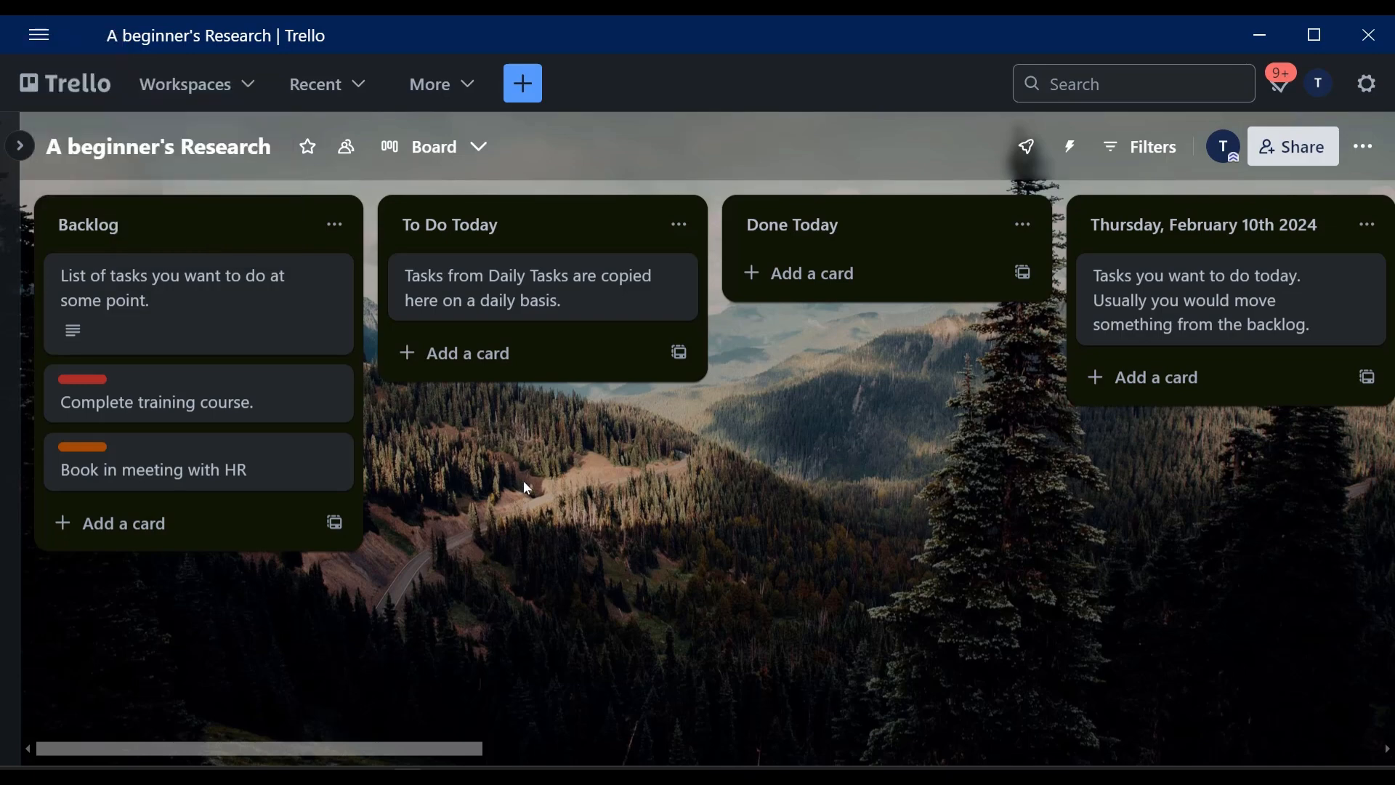
pyautogui.scroll(5, 523, 481)
pyautogui.scroll(-4, 523, 481)
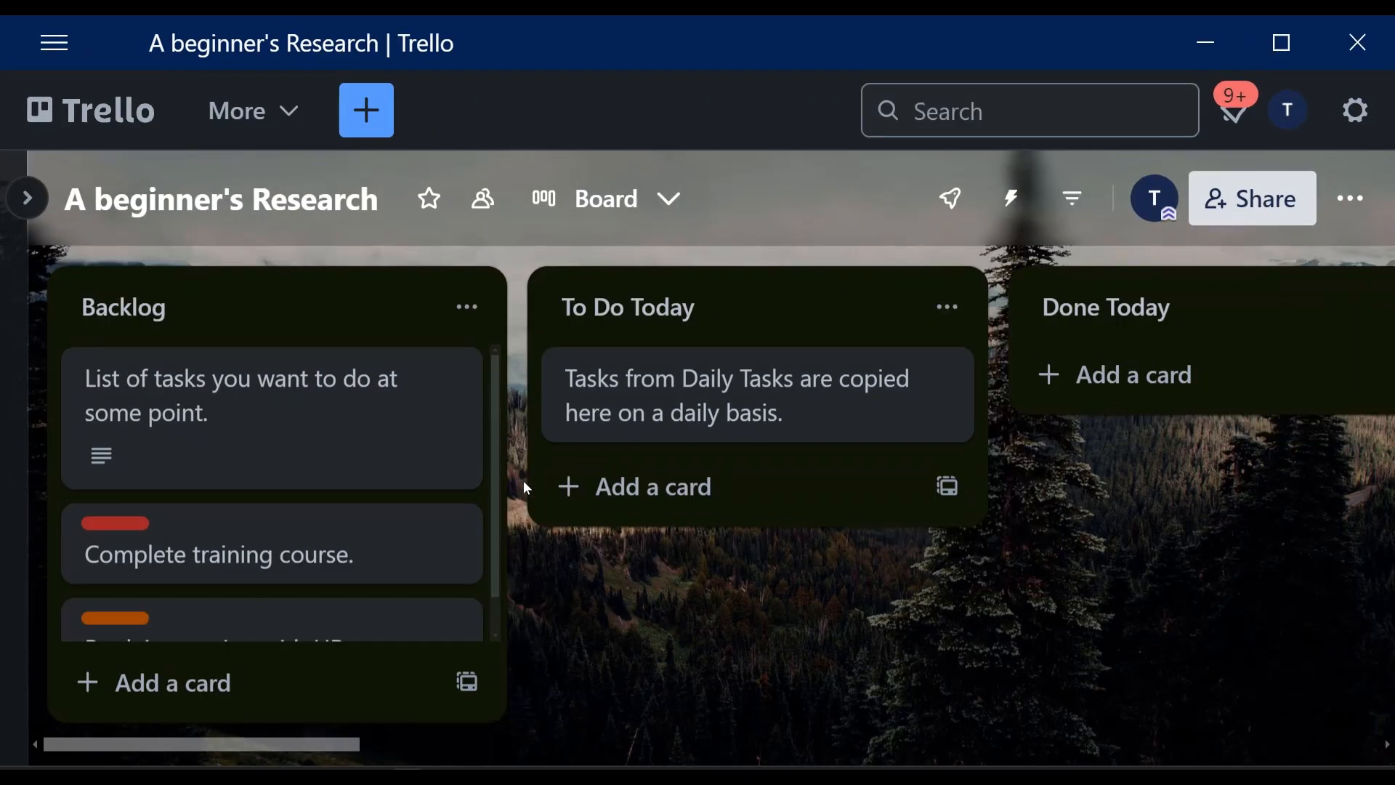
pyautogui.scroll(-4, 524, 481)
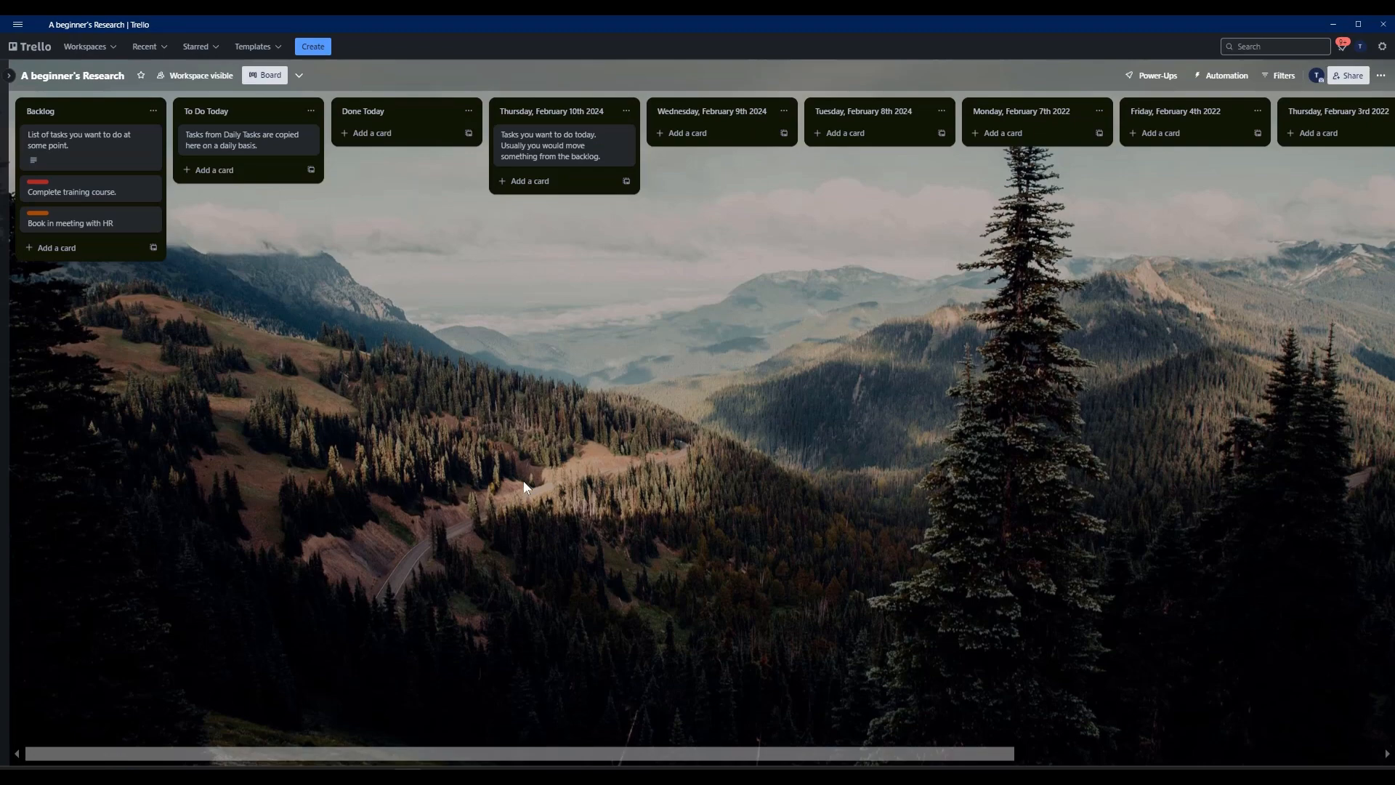
pyautogui.scroll(5, 523, 481)
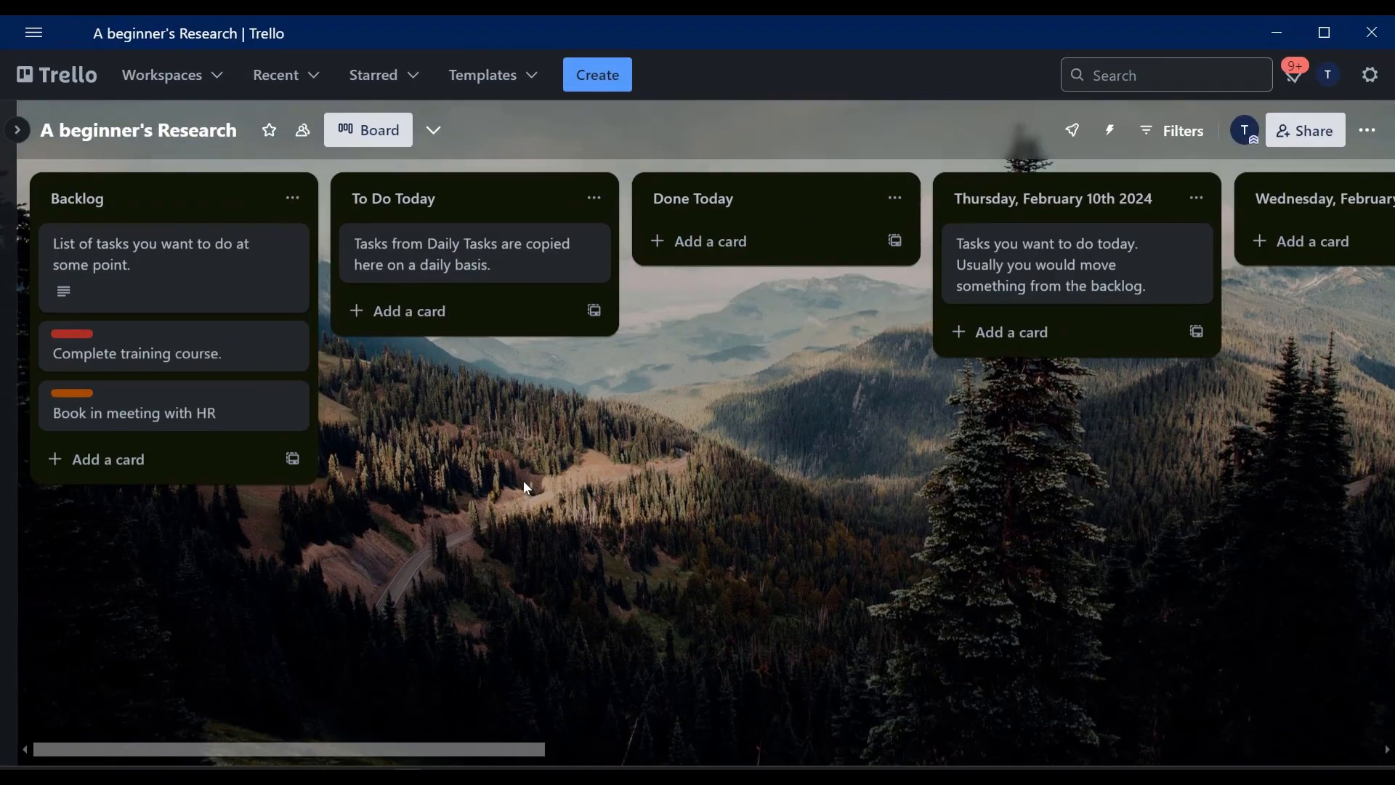
pyautogui.scroll(-4, 524, 481)
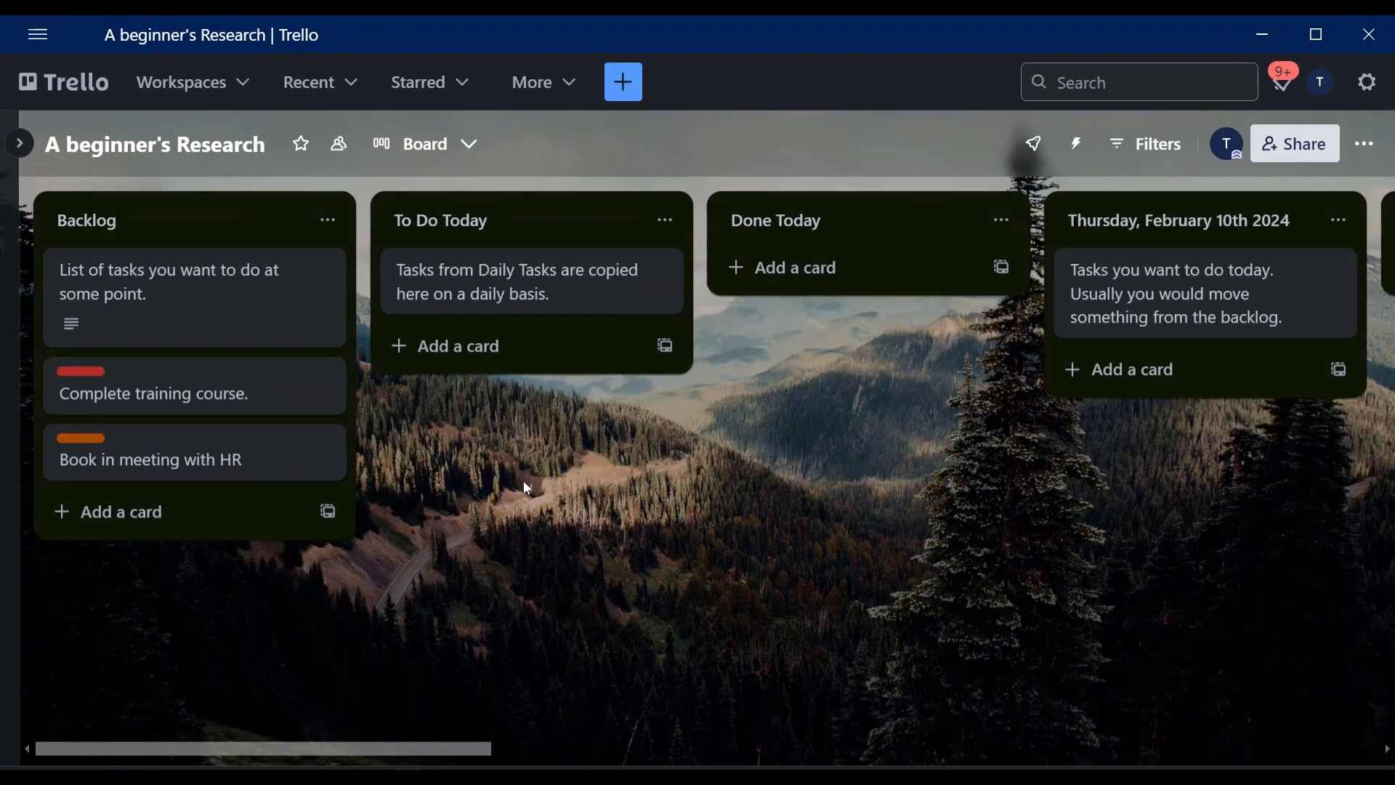